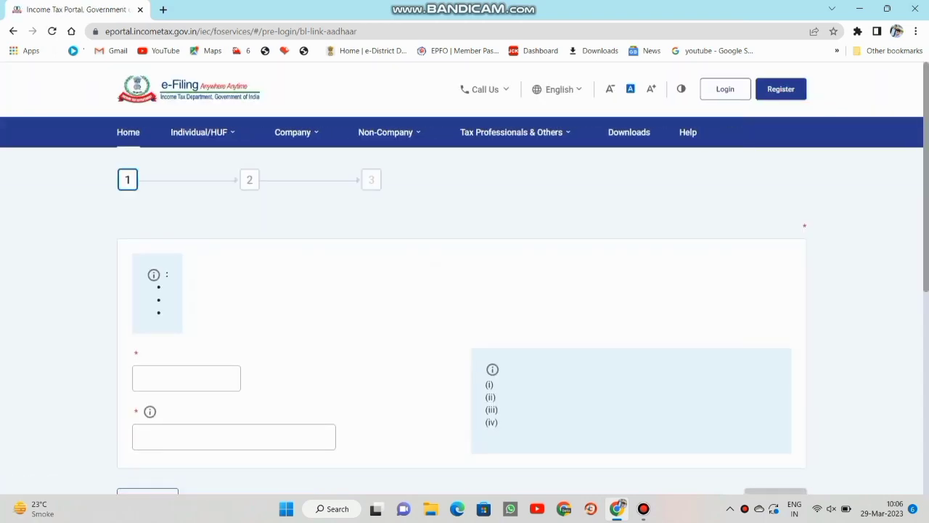
# Scroll the Link Aadhaar page down to the PAN and Aadhaar Number fields.
pyautogui.scroll(-2, 465, 290)
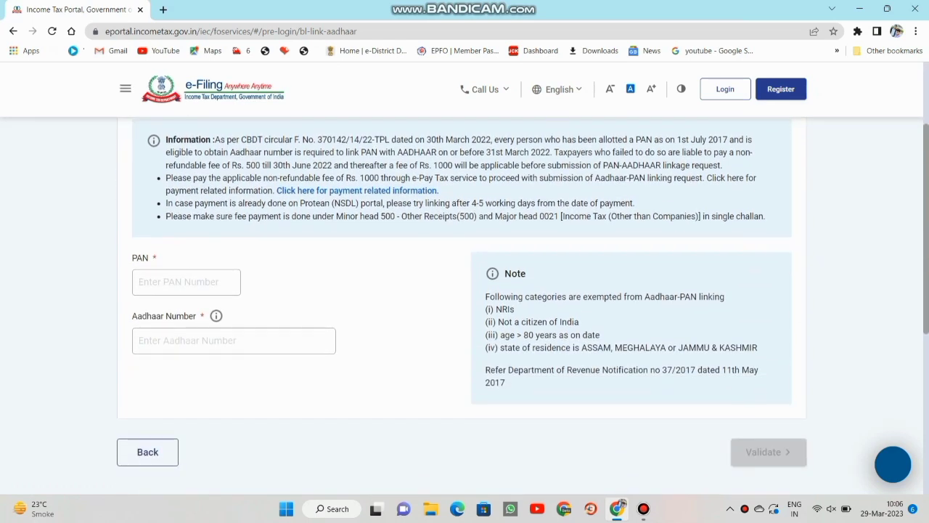
# Enter the PAN and the 12-digit Aadhaar number, then validate them.
pyautogui.click(186, 282)
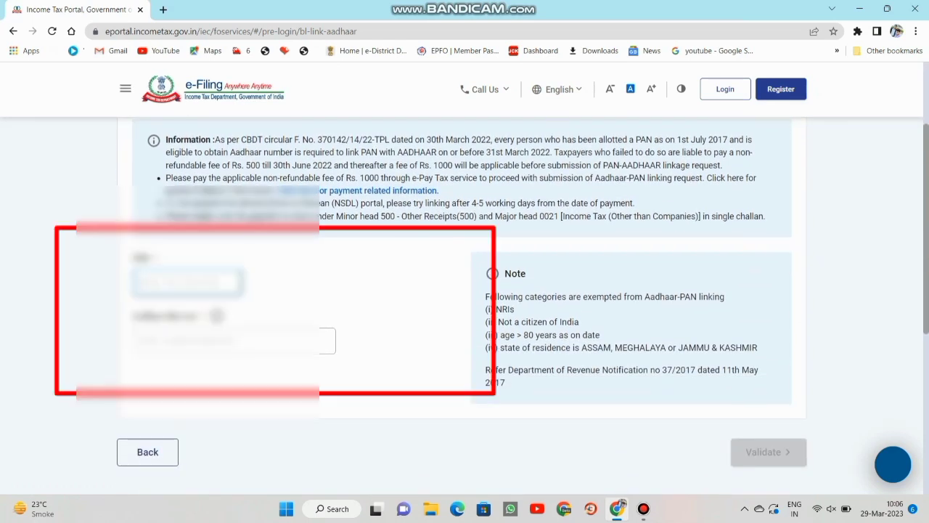
pyautogui.write('ABCDE')
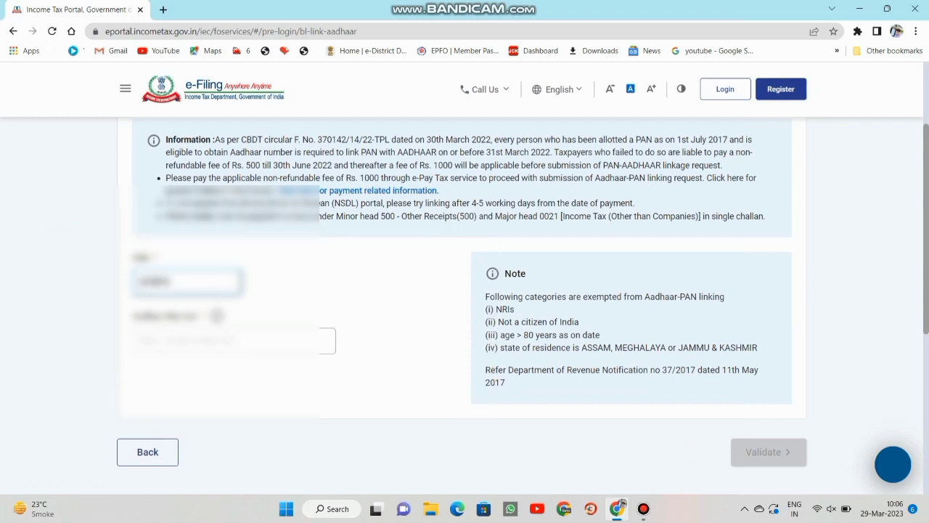
pyautogui.write('1234F')
pyautogui.click(232, 340)
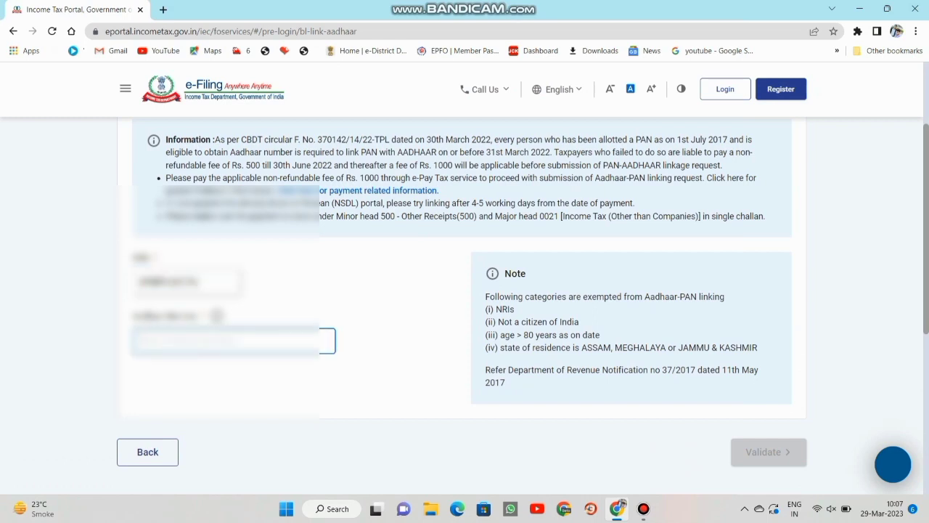
pyautogui.write('1')
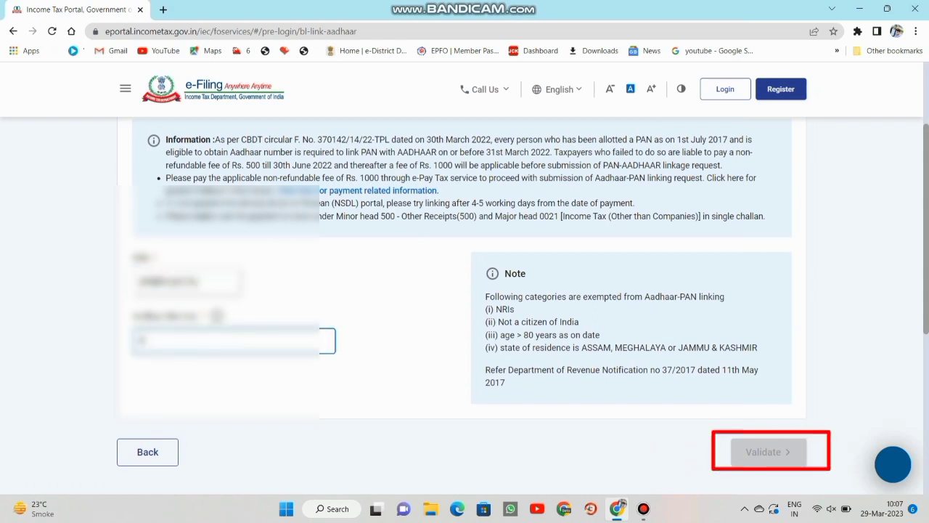
pyautogui.write('23456789012')
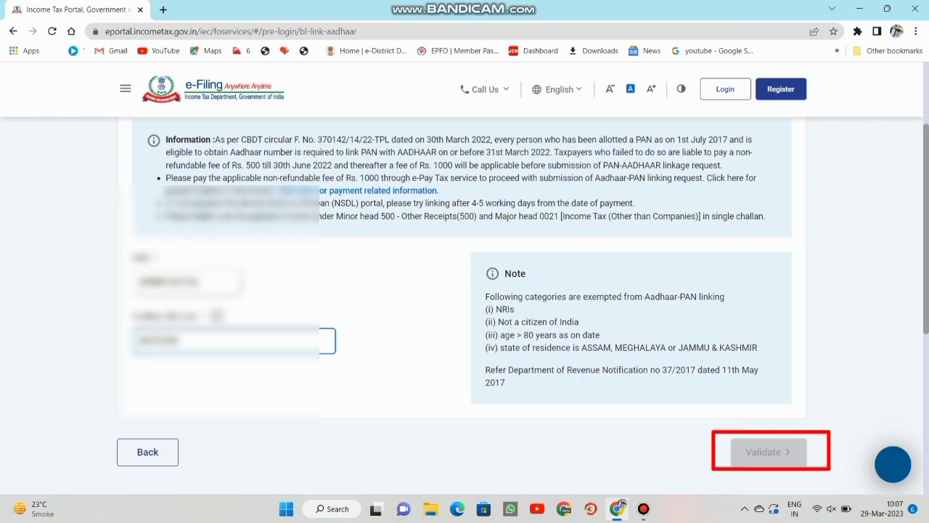
pyautogui.write('12')
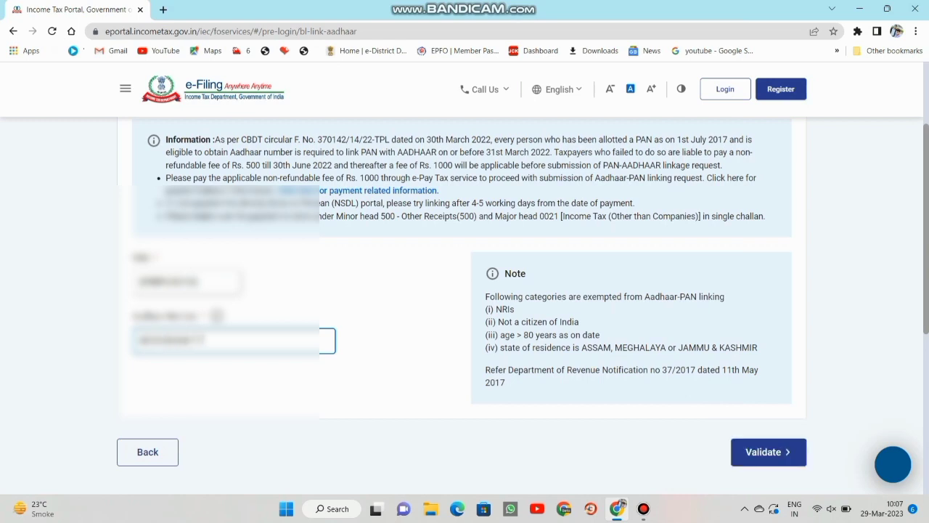
pyautogui.click(768, 451)
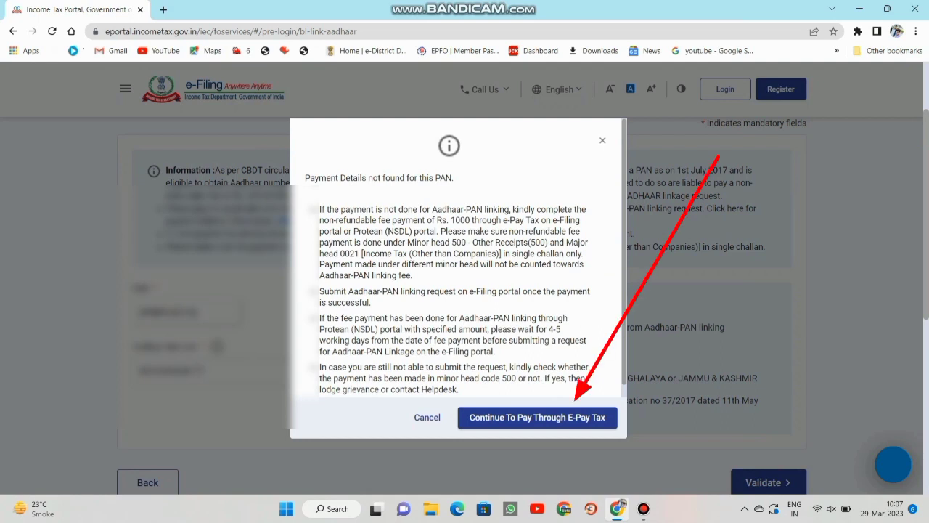
# After the 'Payment Details not found' notice, continue to pay through e-Pay Tax.
pyautogui.scroll(-1, 457, 276)
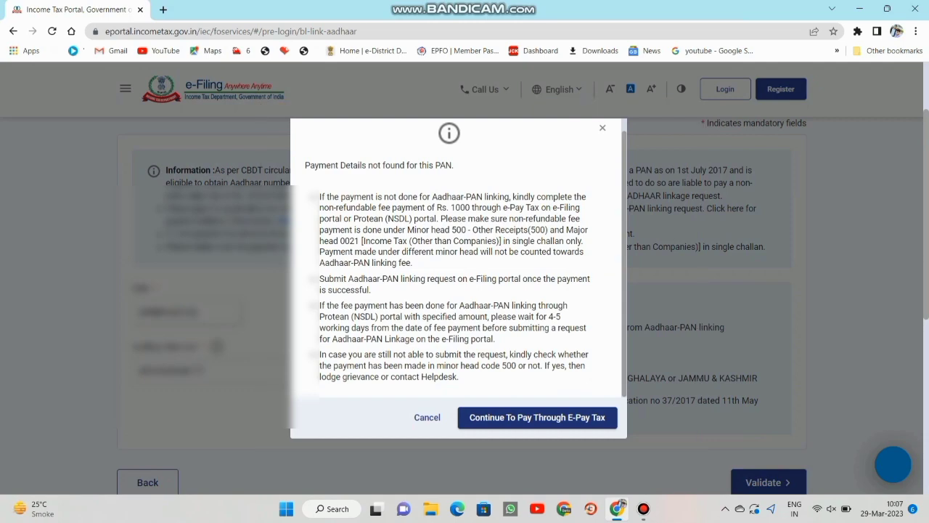
pyautogui.click(537, 417)
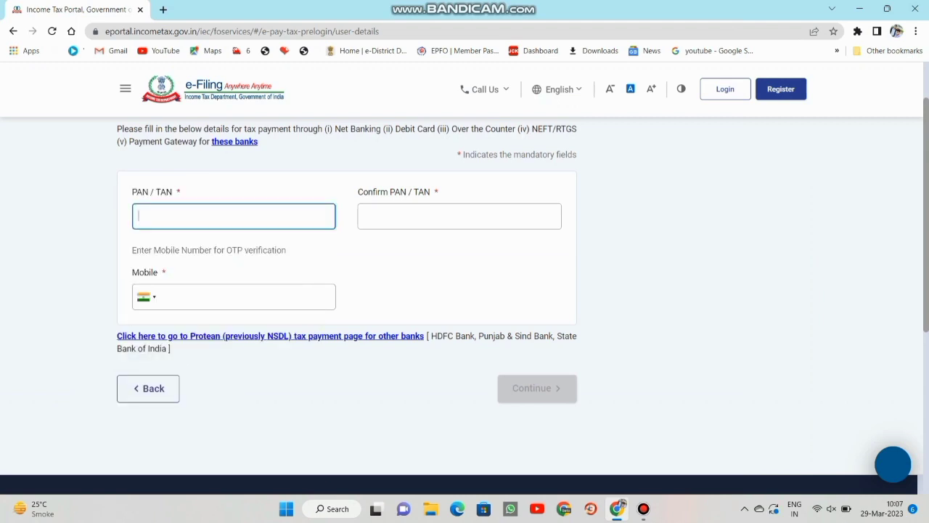
# Fill in the PAN in both the PAN/TAN and Confirm PAN/TAN fields, correcting typos.
pyautogui.write('ab')
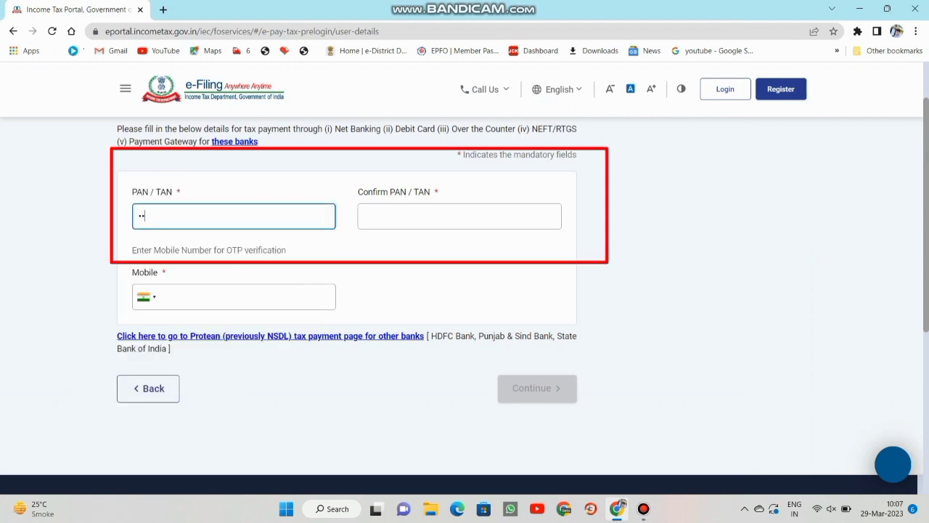
pyautogui.write('cdefg')
pyautogui.press('BackSpace')
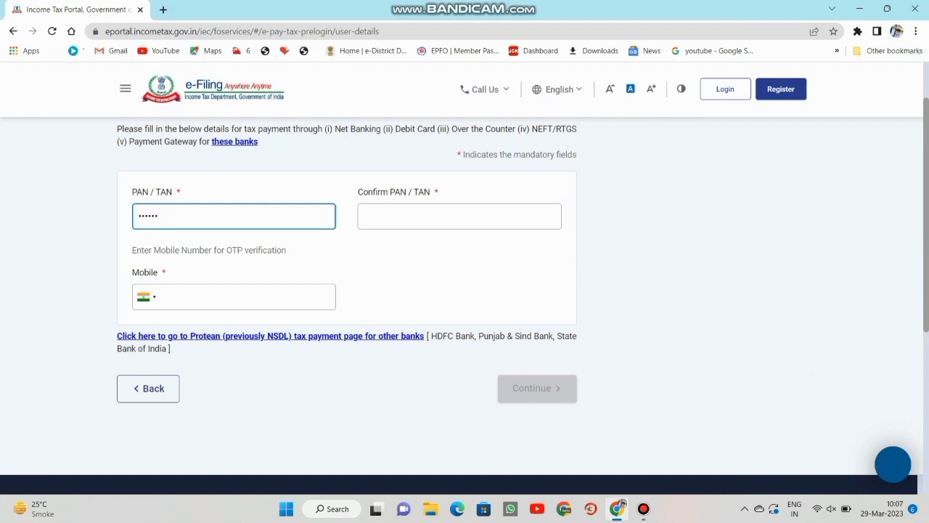
pyautogui.press('BackSpace')
pyautogui.press('BackSpace')
pyautogui.press('BackSpace')
pyautogui.press('BackSpace')
pyautogui.press('BackSpace')
pyautogui.press('BackSpace')
pyautogui.write('aaaaaaaaaa')
pyautogui.press('Tab')
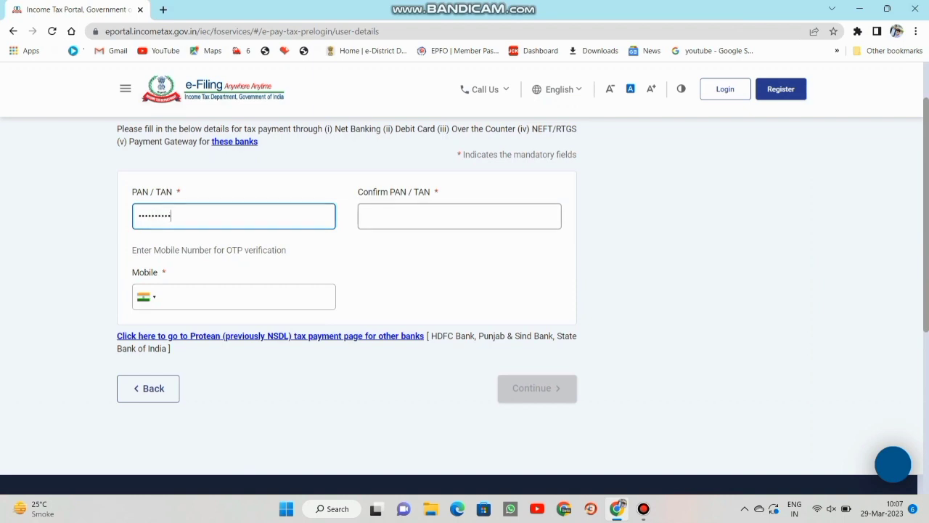
pyautogui.write('a')
pyautogui.press('BackSpace')
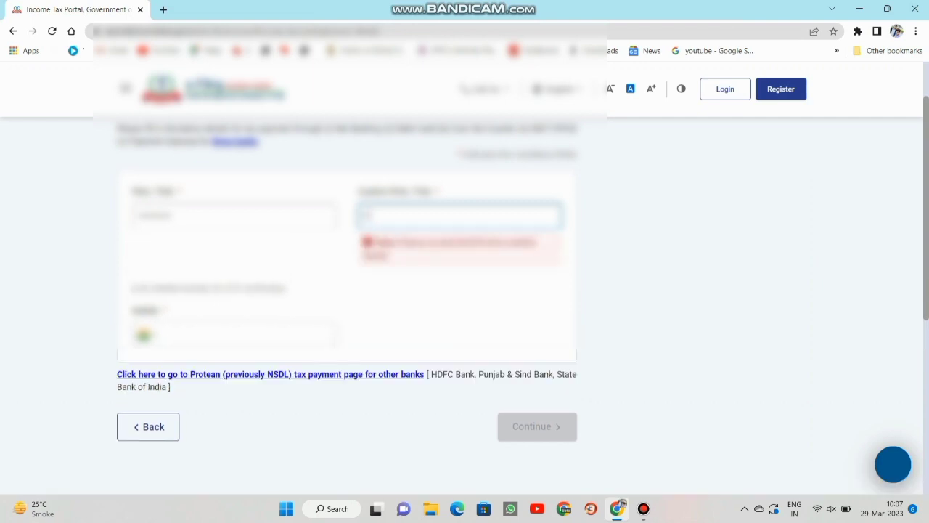
pyautogui.write('aaaaaaaaaa')
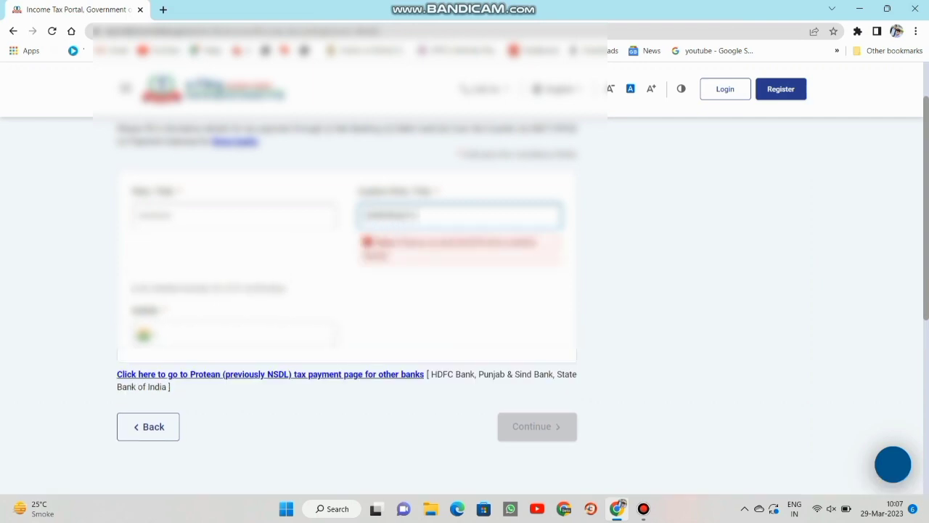
pyautogui.write('a')
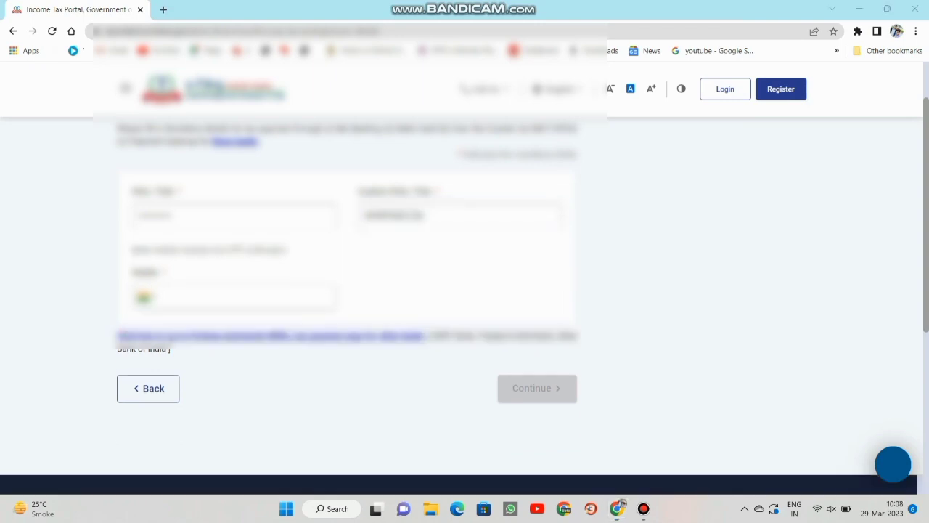
# Enter the mobile number for the OTP and continue.
pyautogui.click(233, 296)
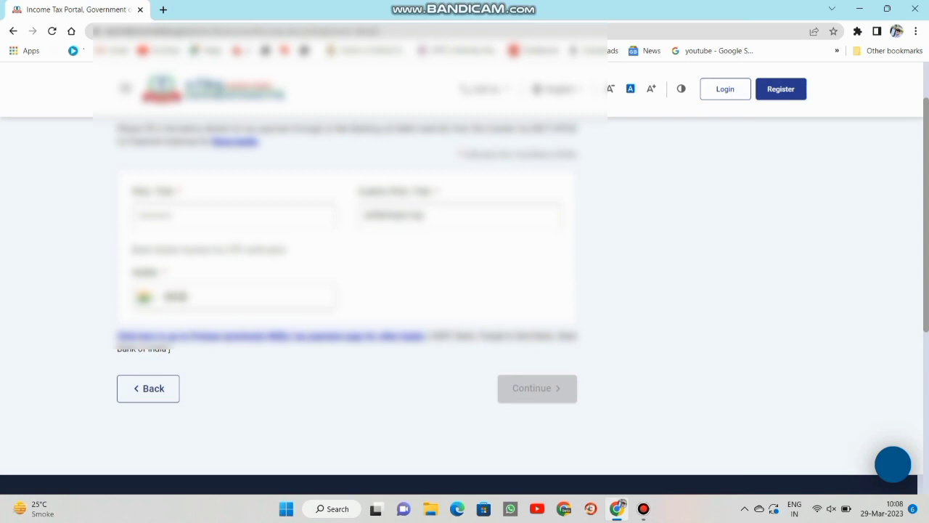
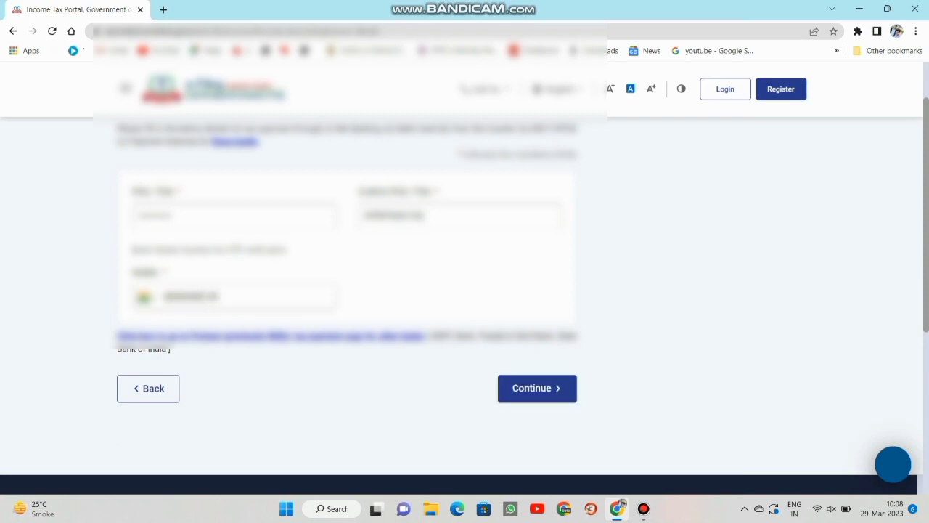
pyautogui.click(537, 387)
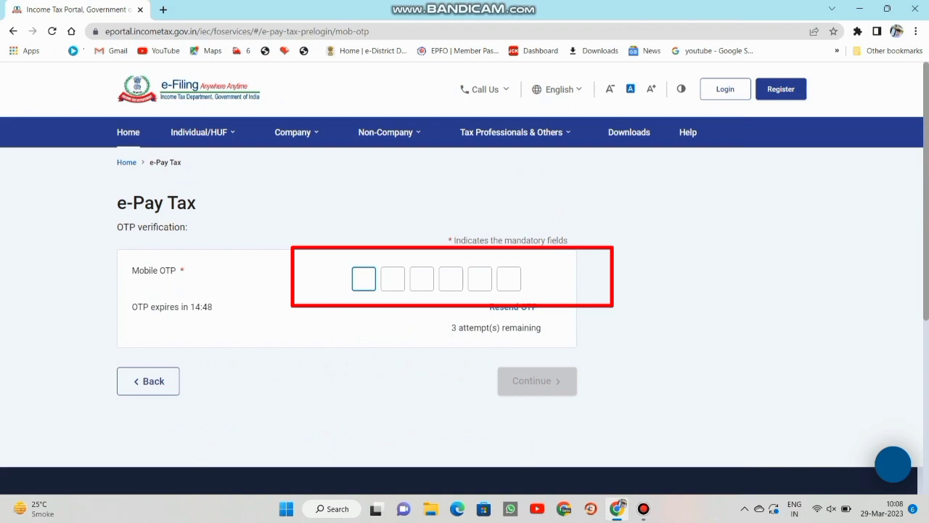
# Enter the 6-digit mobile OTP, verify it, and continue past the success message.
pyautogui.write('123456')
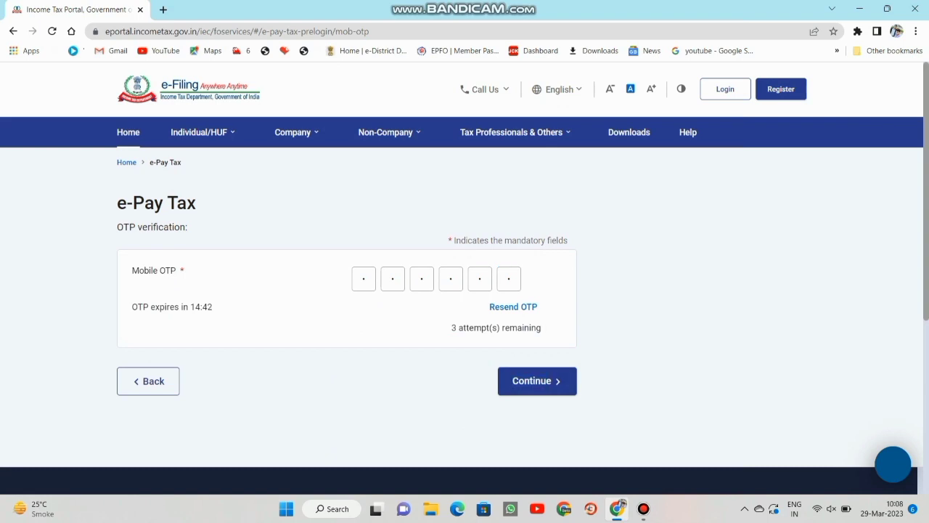
pyautogui.press('Return')
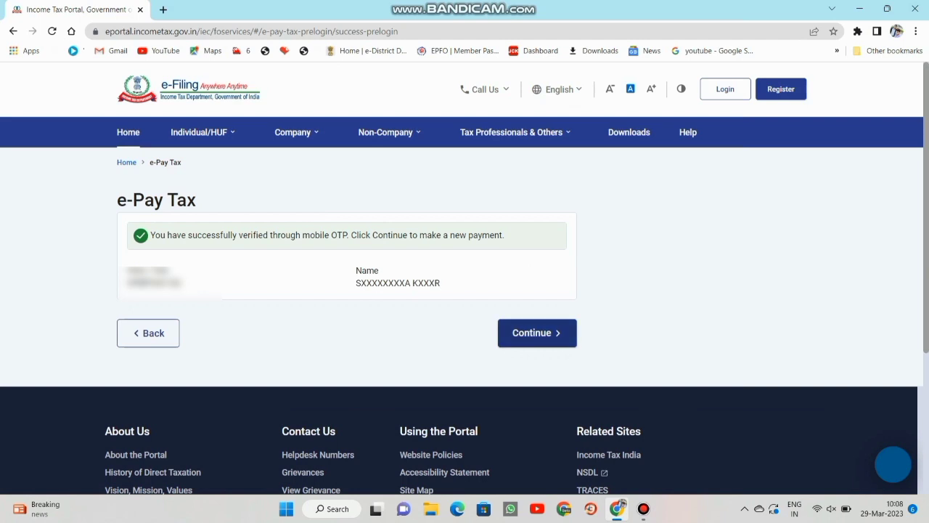
pyautogui.click(537, 332)
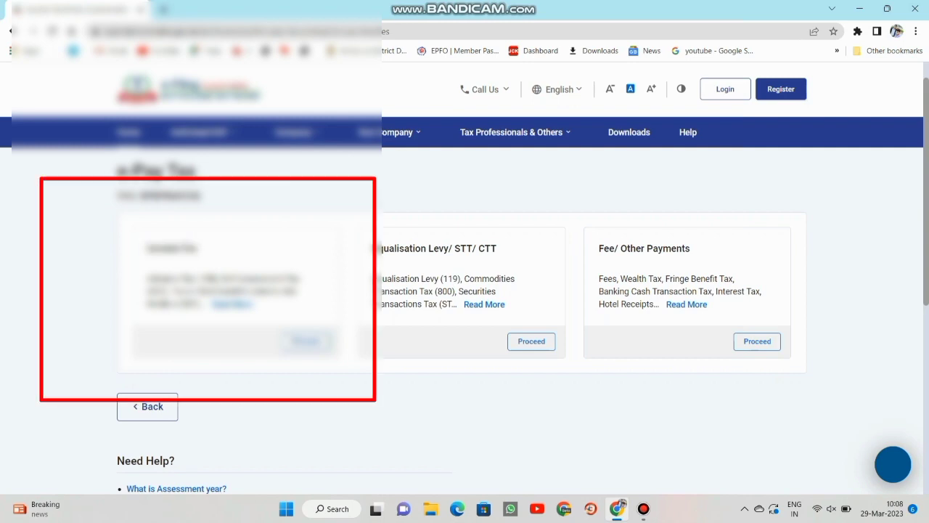
# Choose Proceed on the Income Tax payment category card.
pyautogui.moveTo(233, 303)
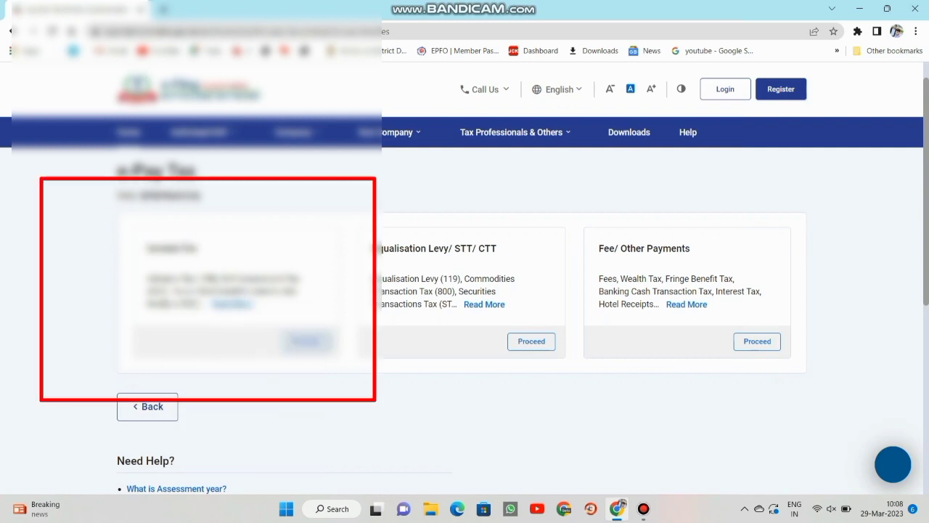
pyautogui.click(306, 341)
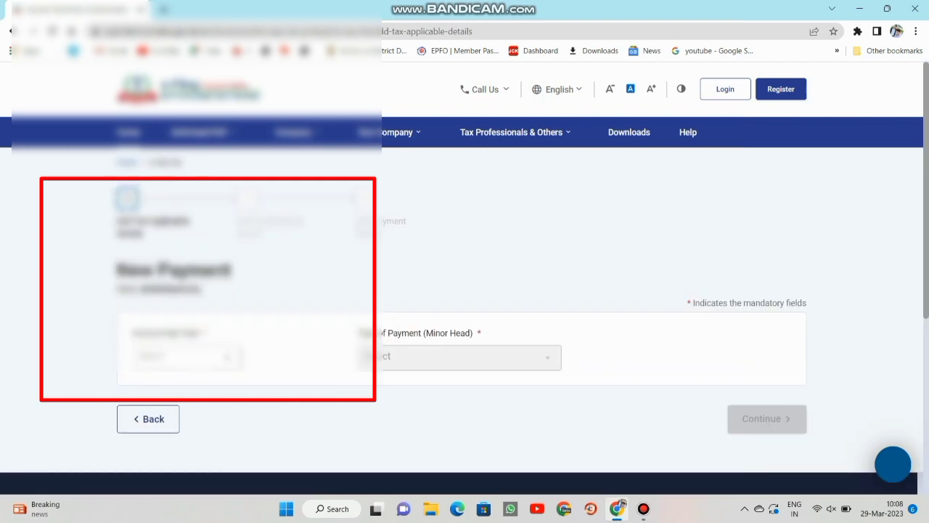
# Select Other Receipts (500) for AY 2023-24 and review the ₹1,000 tax breakup.
pyautogui.moveTo(131, 333); pyautogui.dragTo(207, 332)
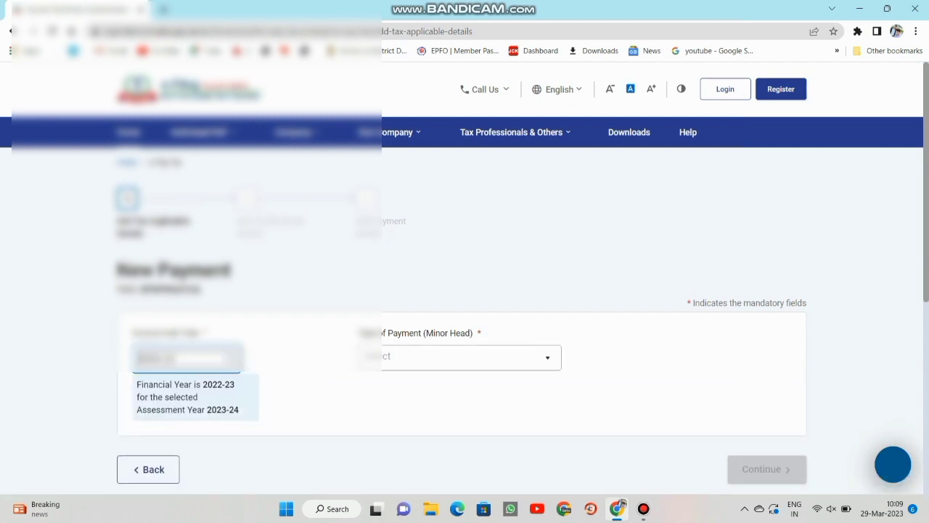
pyautogui.click(459, 356)
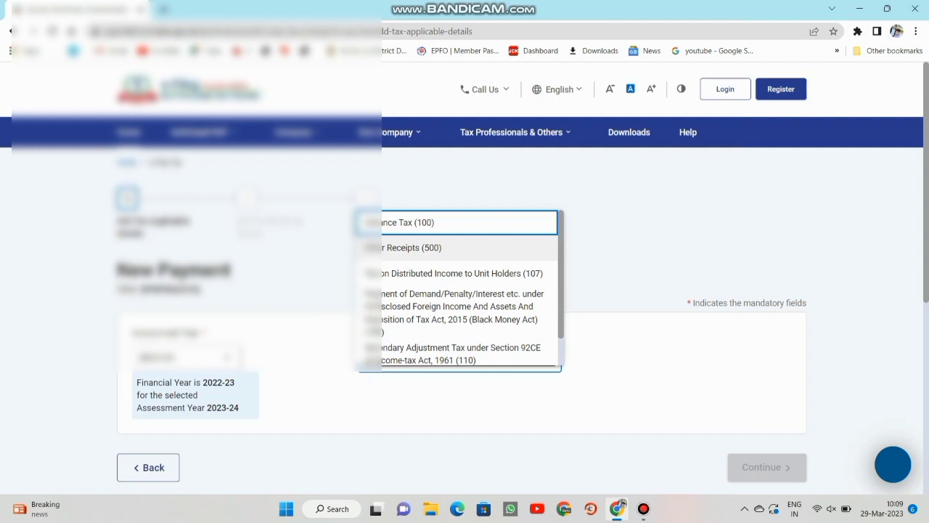
pyautogui.click(411, 247)
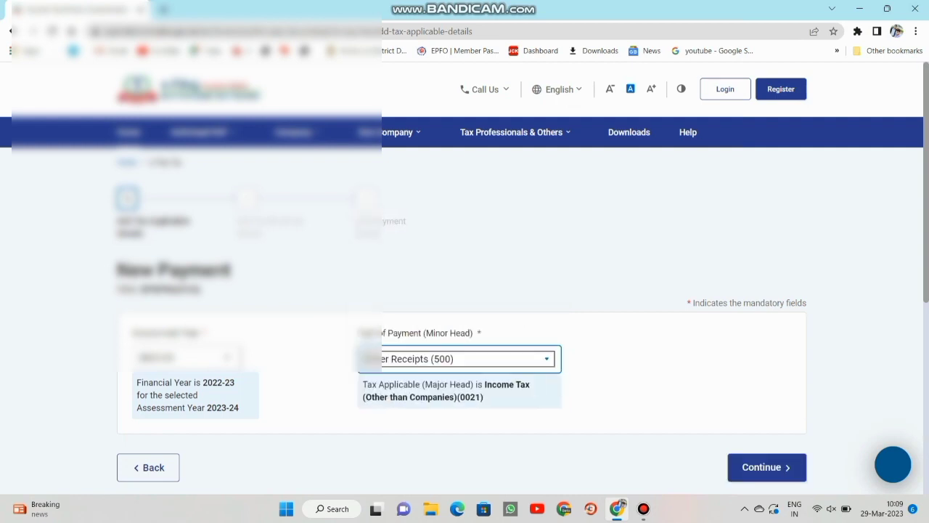
pyautogui.scroll(-2, 465, 290)
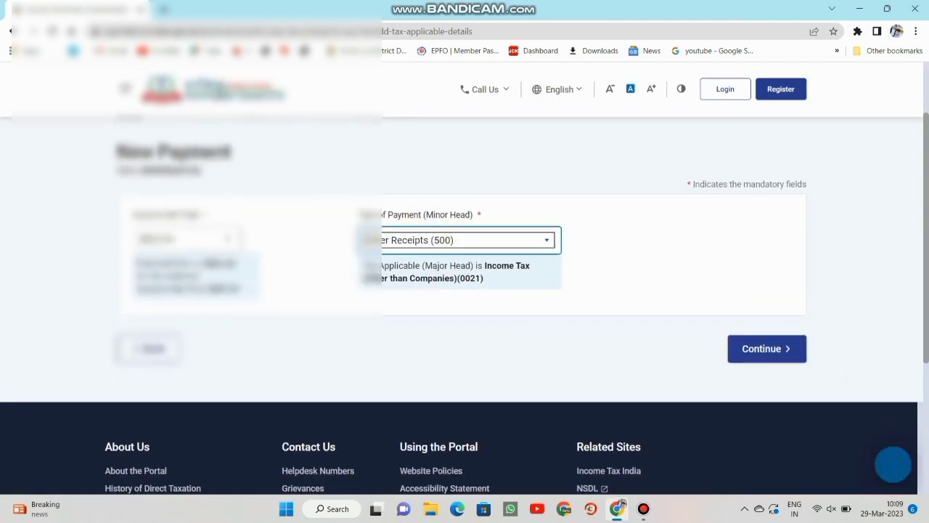
pyautogui.press('Return')
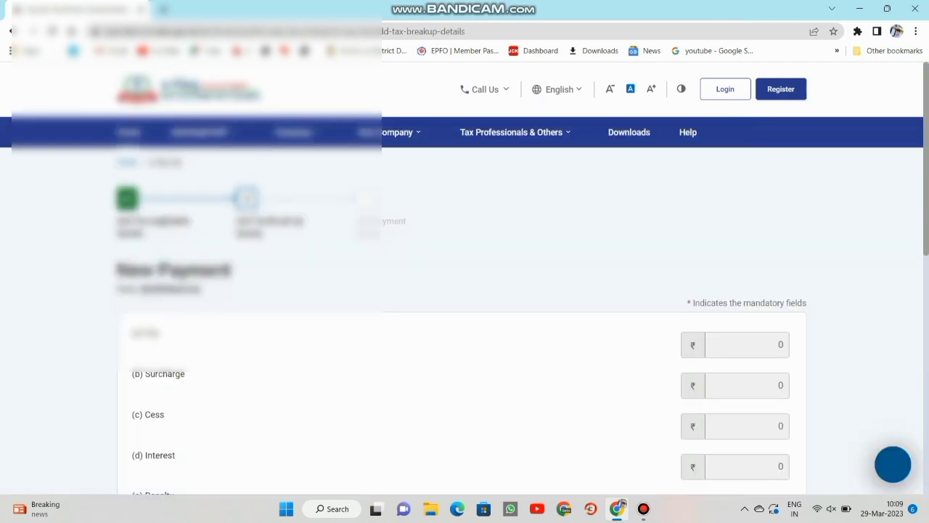
pyautogui.scroll(-3, 464, 290)
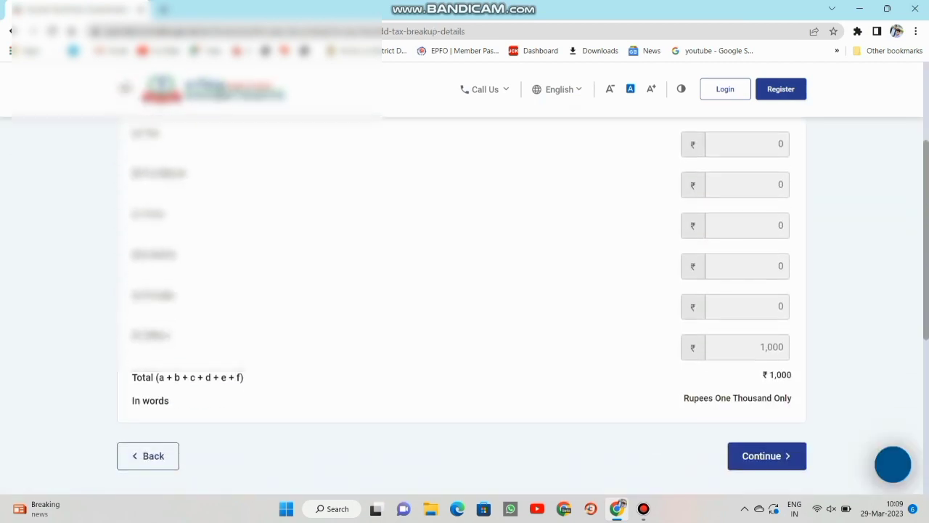
pyautogui.scroll(-1, 465, 305)
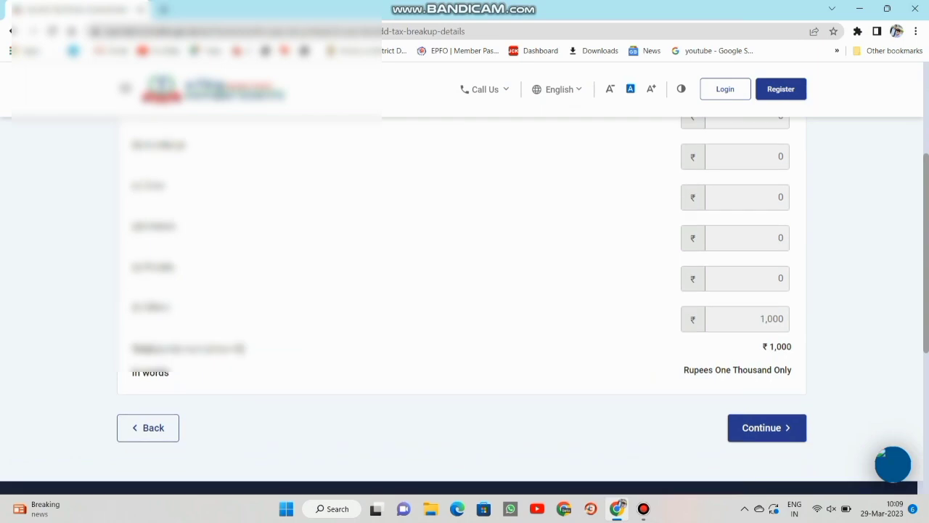
# Go to the payment modes and browse Net Banking's list of other banks.
pyautogui.click(766, 427)
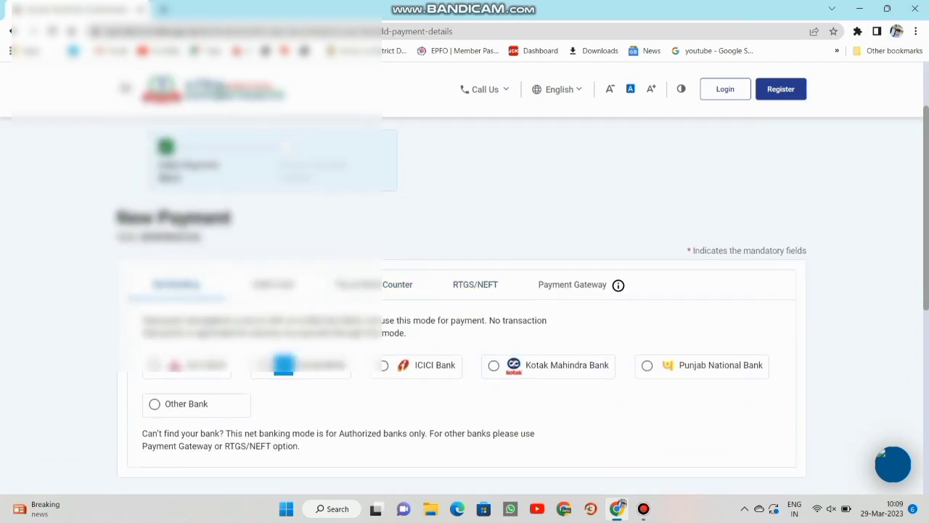
pyautogui.moveTo(116, 209); pyautogui.dragTo(614, 289)
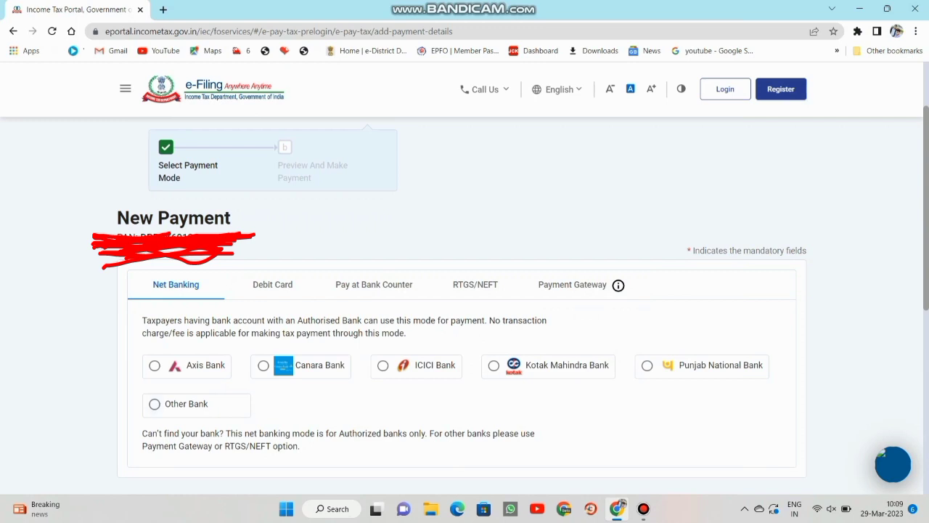
pyautogui.click(154, 403)
pyautogui.click(251, 462)
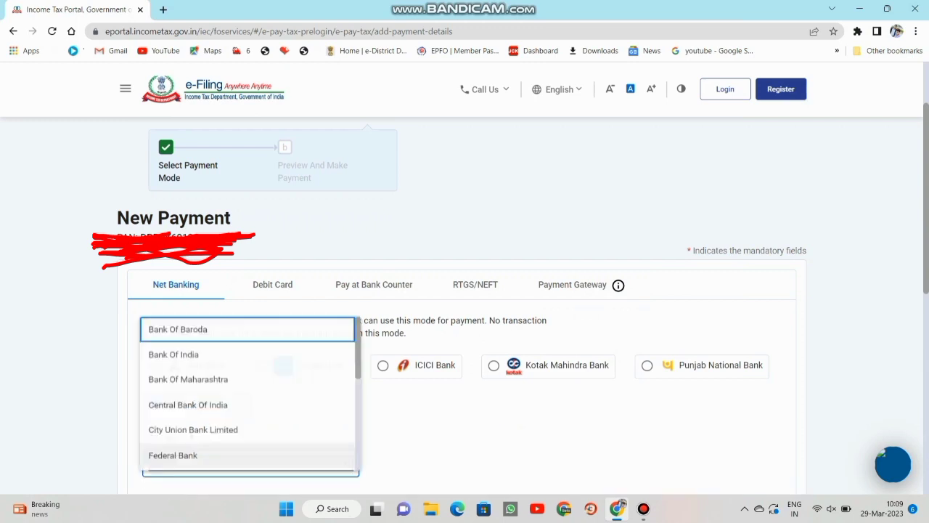
pyautogui.scroll(-5, 250, 392)
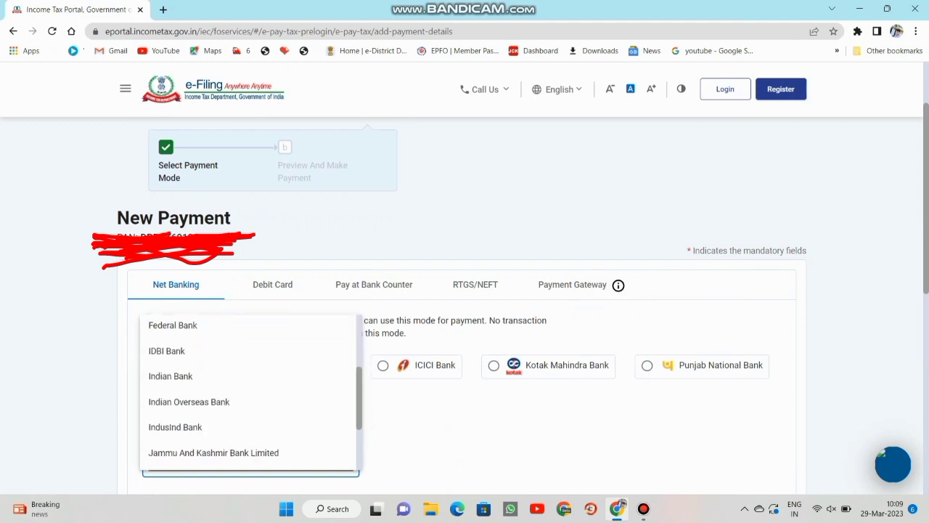
pyautogui.scroll(5, 250, 392)
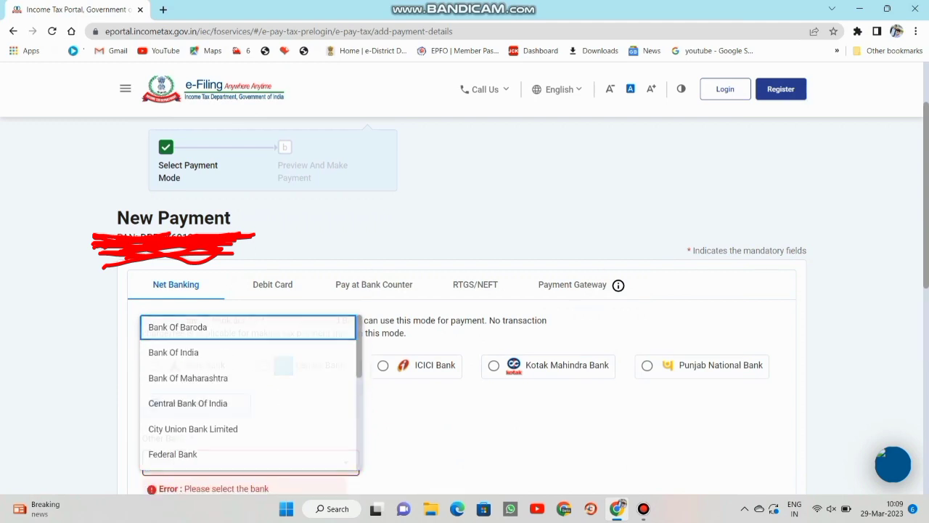
pyautogui.click(273, 285)
# Look through the Debit Card, Pay at Bank Counter and RTGS/NEFT payment options.
pyautogui.click(273, 286)
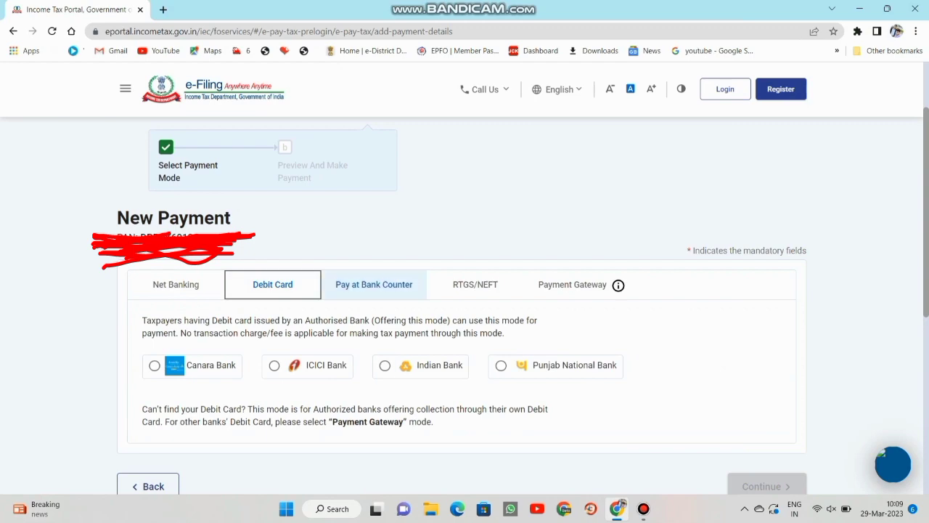
pyautogui.click(374, 285)
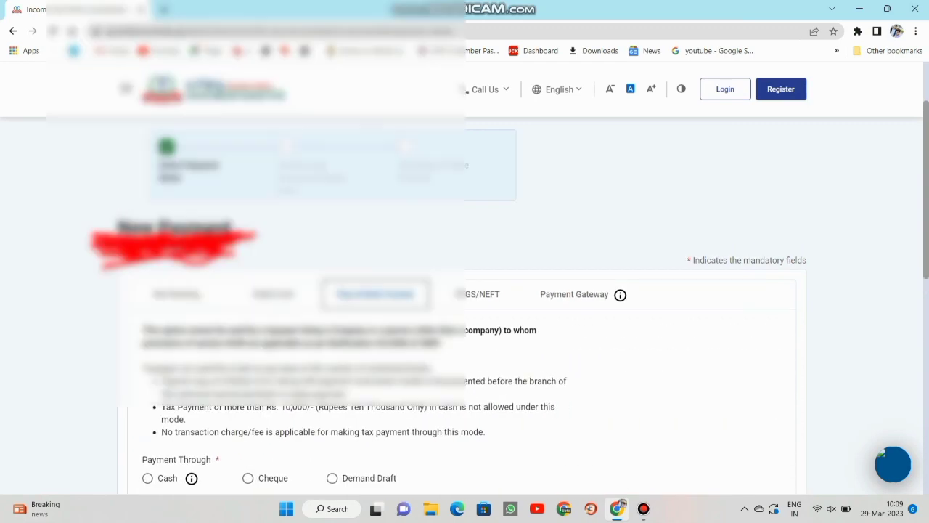
pyautogui.scroll(-3, 465, 290)
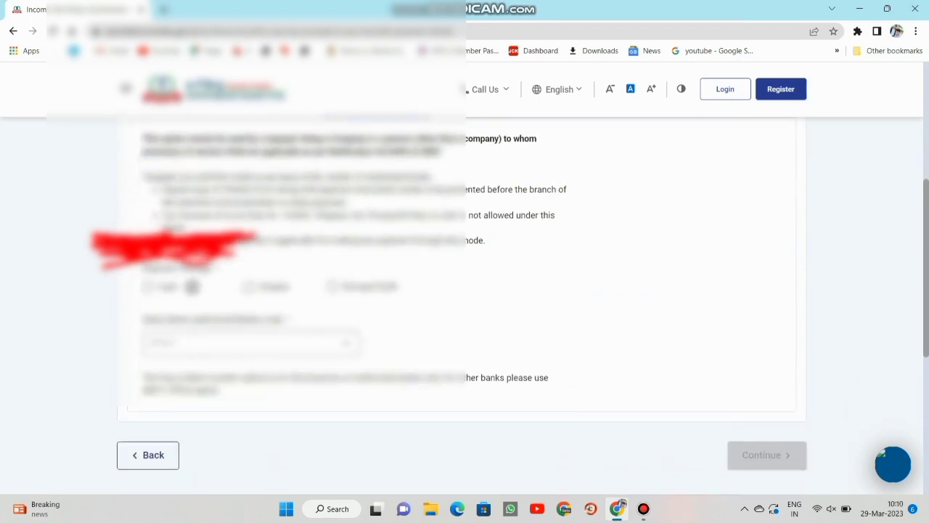
pyautogui.click(251, 342)
pyautogui.click(250, 342)
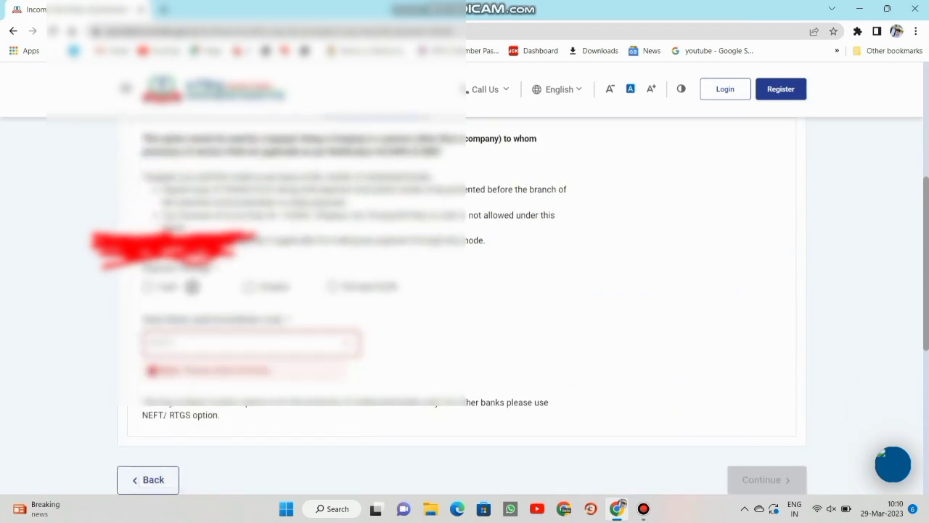
pyautogui.scroll(3, 464, 290)
pyautogui.click(481, 306)
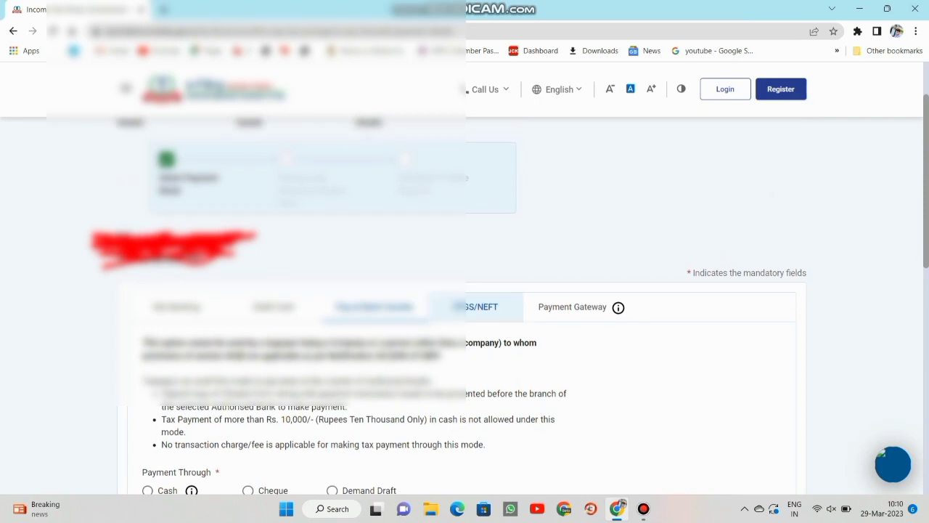
pyautogui.scroll(-2, 571, 331)
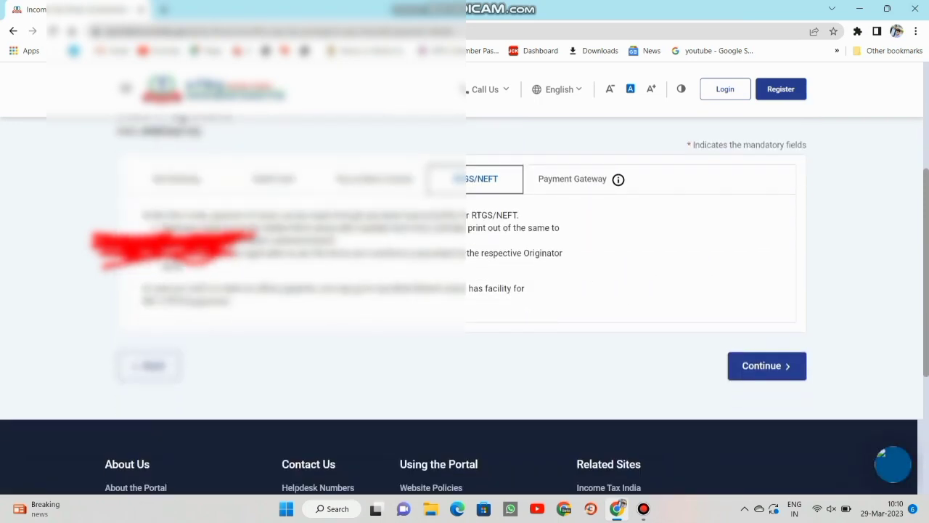
pyautogui.scroll(2, 572, 330)
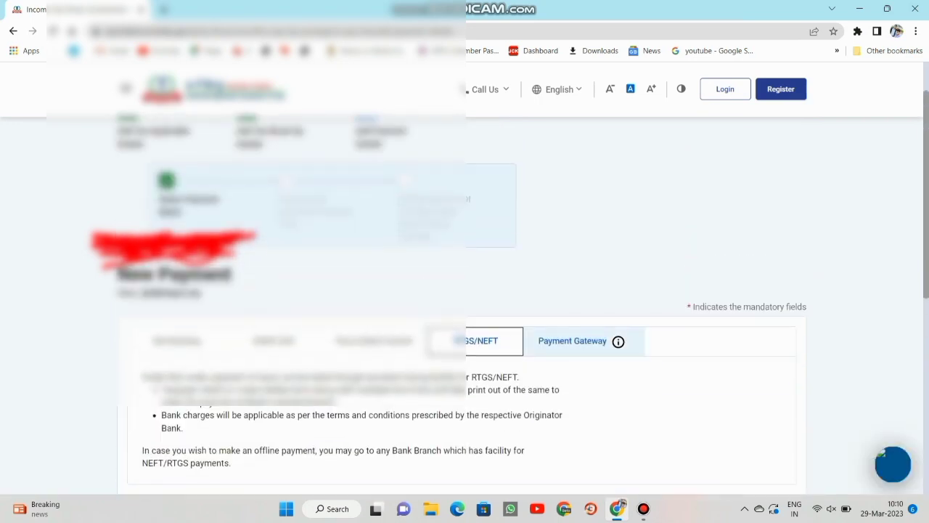
# Select Kotak Mahindra Bank under Payment Gateway and continue to the preview.
pyautogui.click(572, 341)
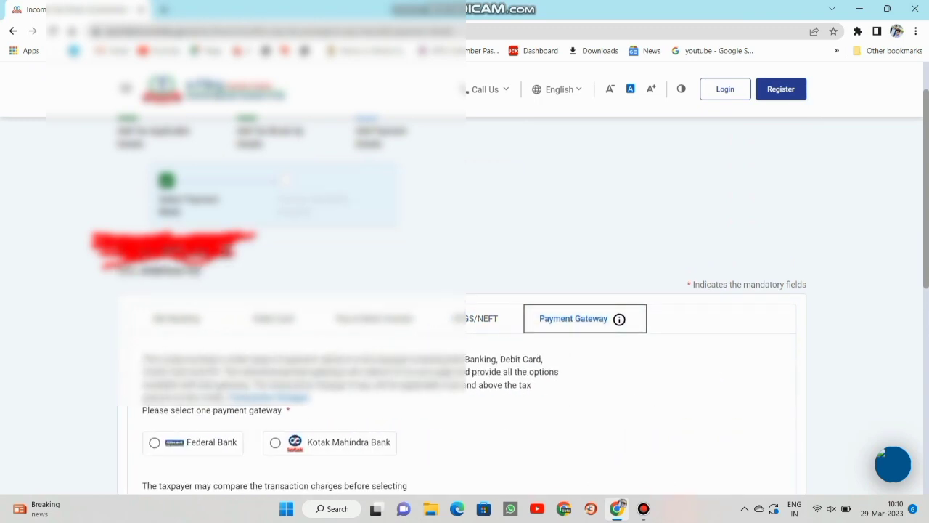
pyautogui.scroll(-2, 465, 301)
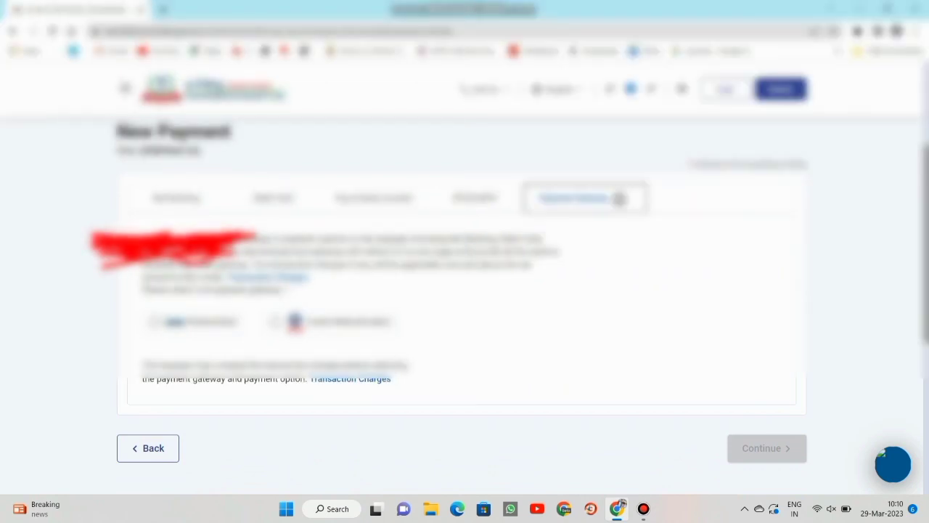
pyautogui.click(276, 322)
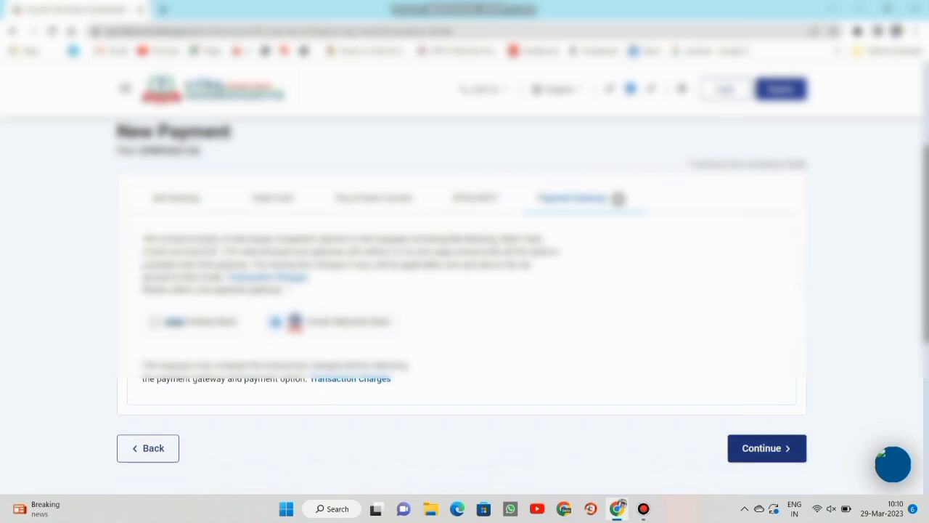
pyautogui.click(763, 448)
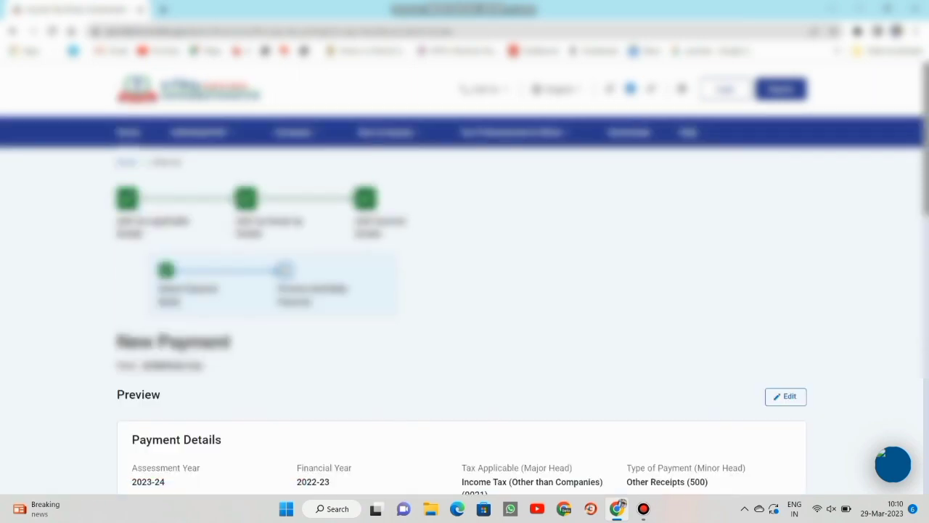
# Review the preview's ₹1,000 tax breakup, all listed under (f) Others.
pyautogui.scroll(-5, 465, 291)
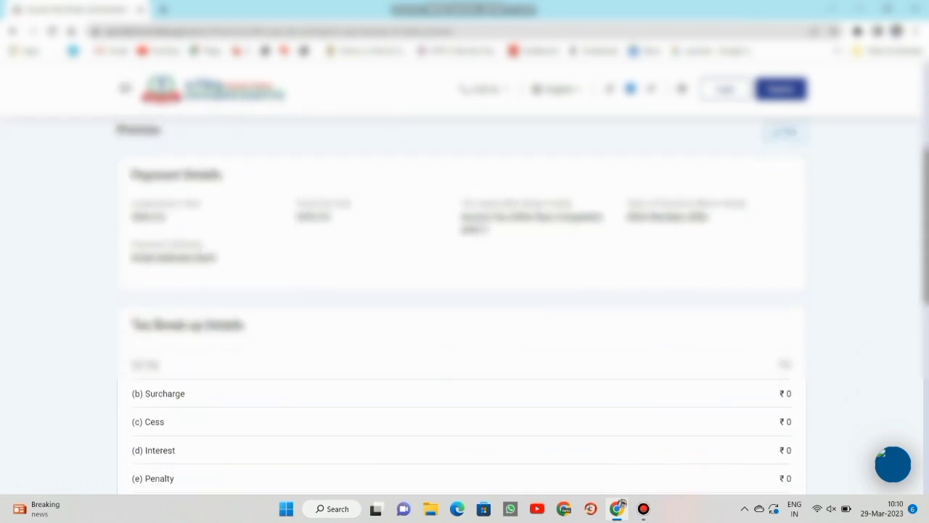
pyautogui.scroll(-2, 465, 290)
pyautogui.scroll(-1, 465, 290)
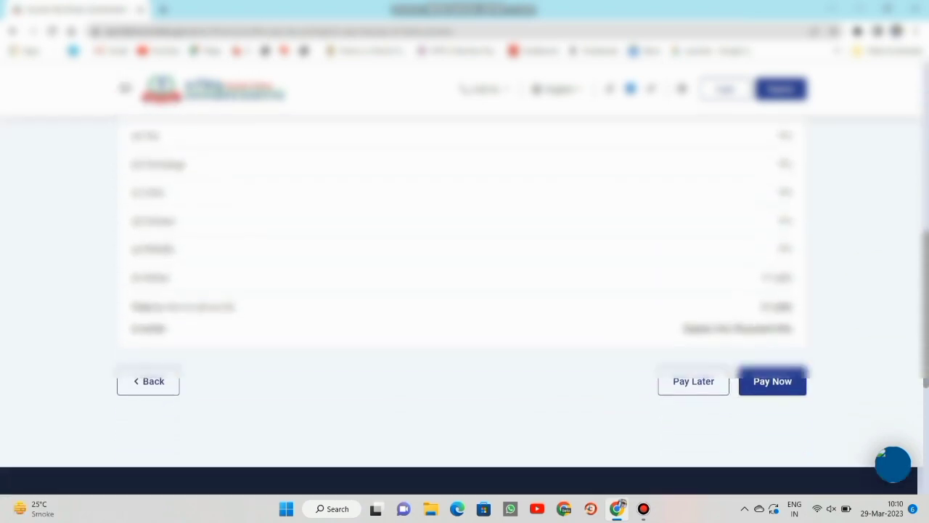
pyautogui.click(772, 382)
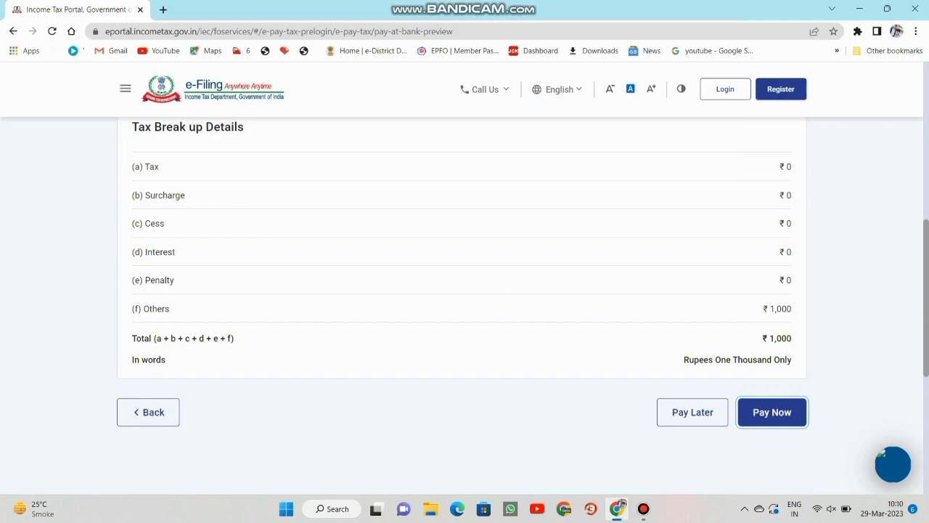
pyautogui.scroll(-1, 465, 290)
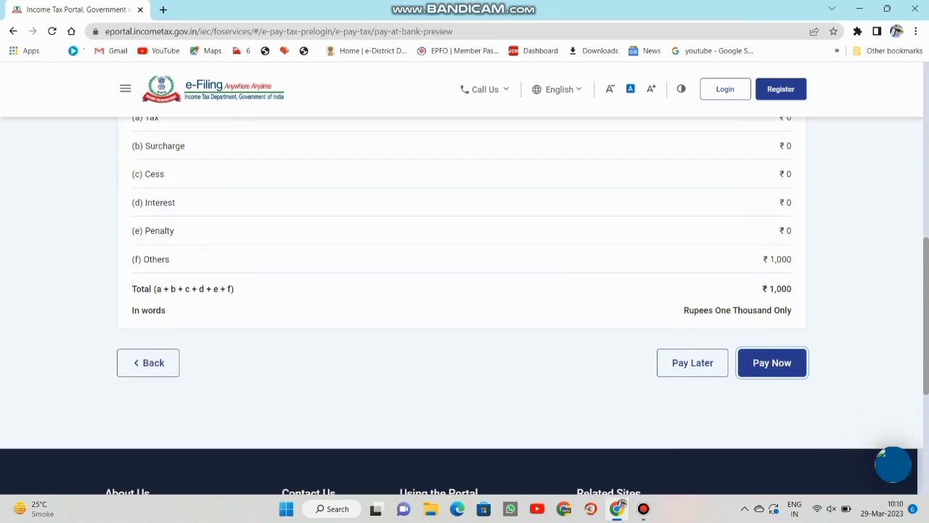
pyautogui.scroll(2, 464, 291)
pyautogui.scroll(-1, 465, 290)
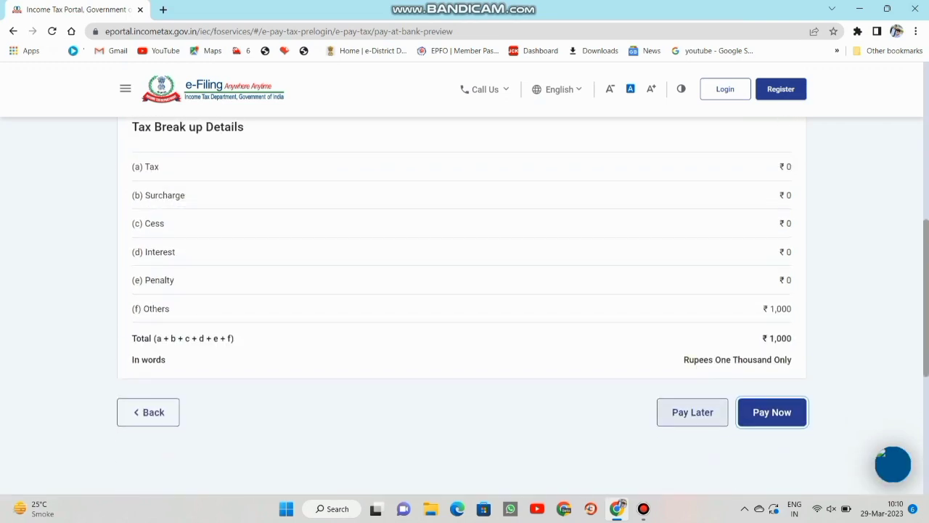
# Choose Pay Now, agree to the Terms and Conditions, and submit the ₹1,000 to the bank.
pyautogui.click(772, 411)
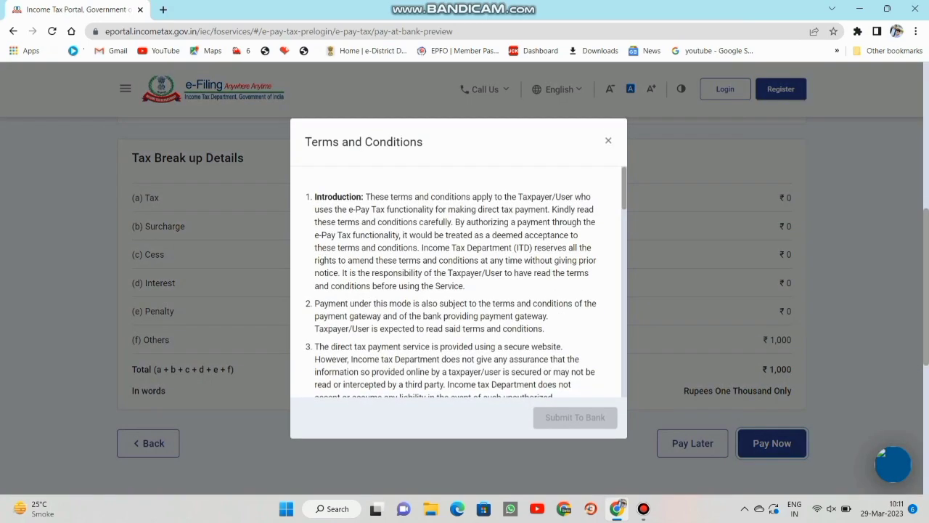
pyautogui.scroll(-15, 457, 283)
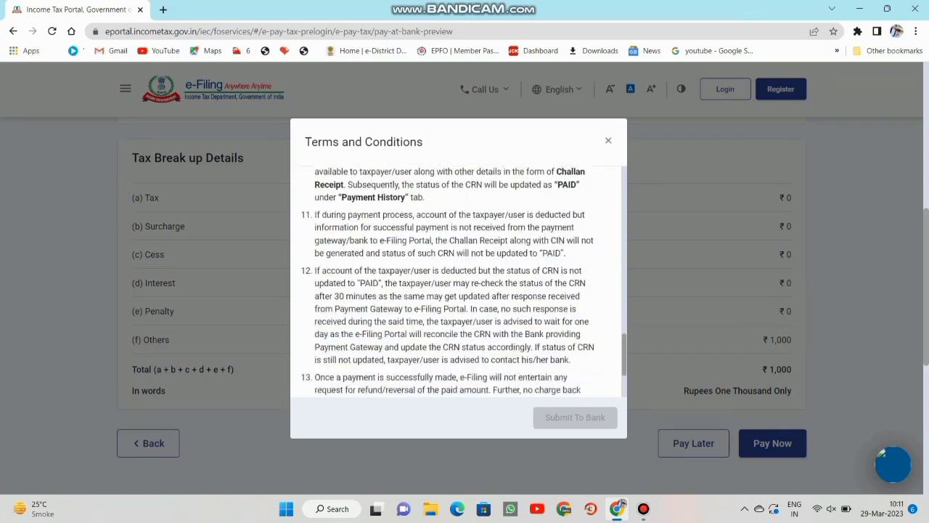
pyautogui.scroll(-1, 457, 283)
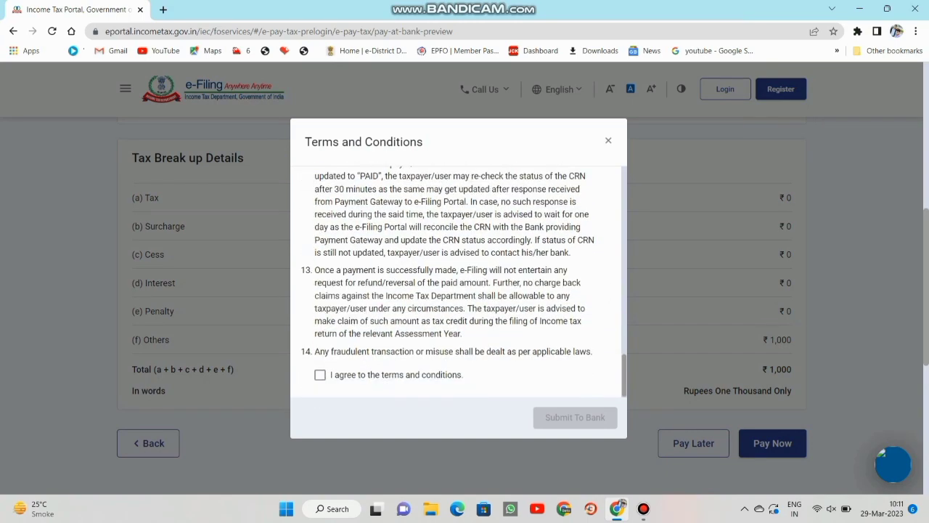
pyautogui.moveTo(305, 142); pyautogui.dragTo(424, 142)
pyautogui.click(424, 141)
pyautogui.click(320, 375)
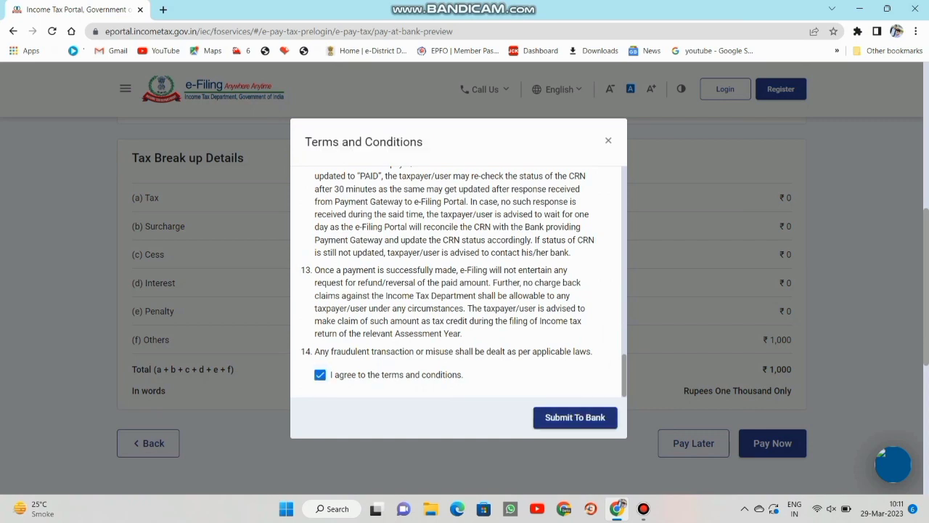
pyautogui.click(575, 417)
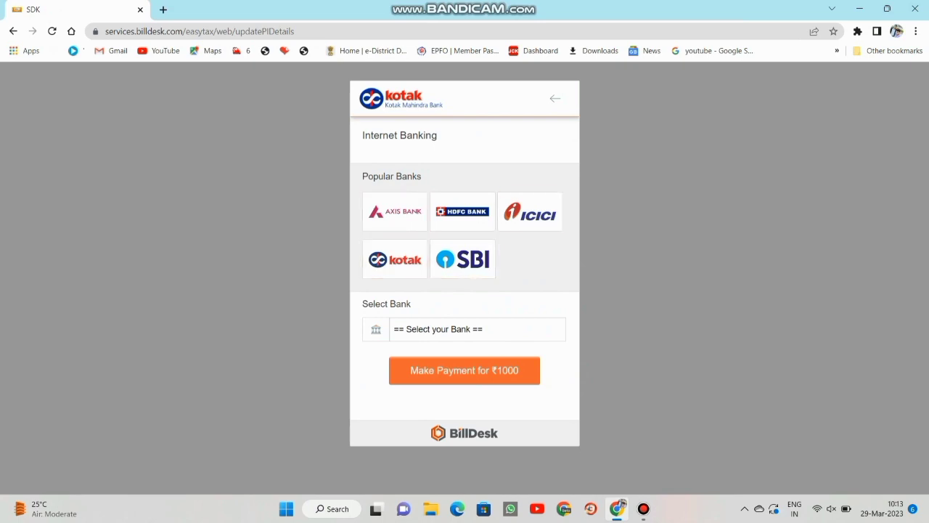
# Choose State Bank of India on BillDesk and accept the ₹1008.26 total including convenience fee.
pyautogui.click(477, 328)
pyautogui.scroll(-1, 443, 232)
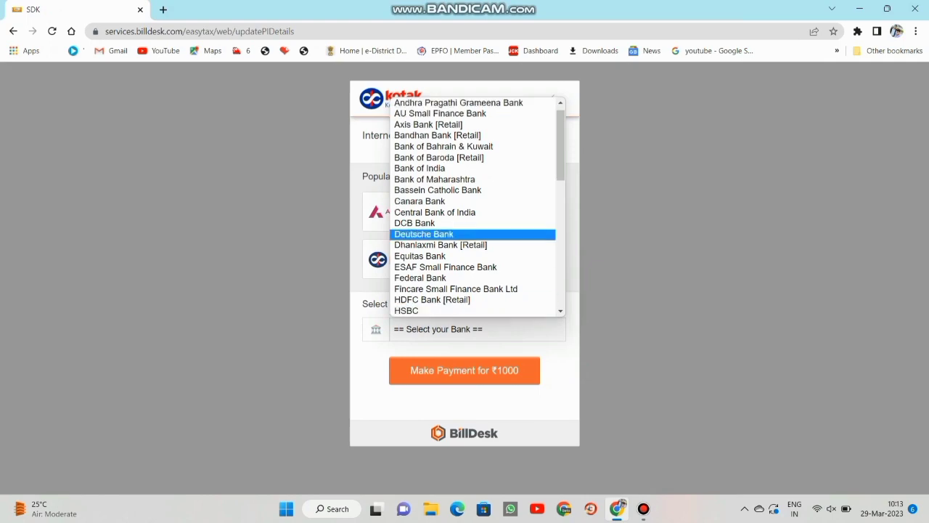
pyautogui.scroll(-1, 443, 145)
pyautogui.scroll(-5, 442, 145)
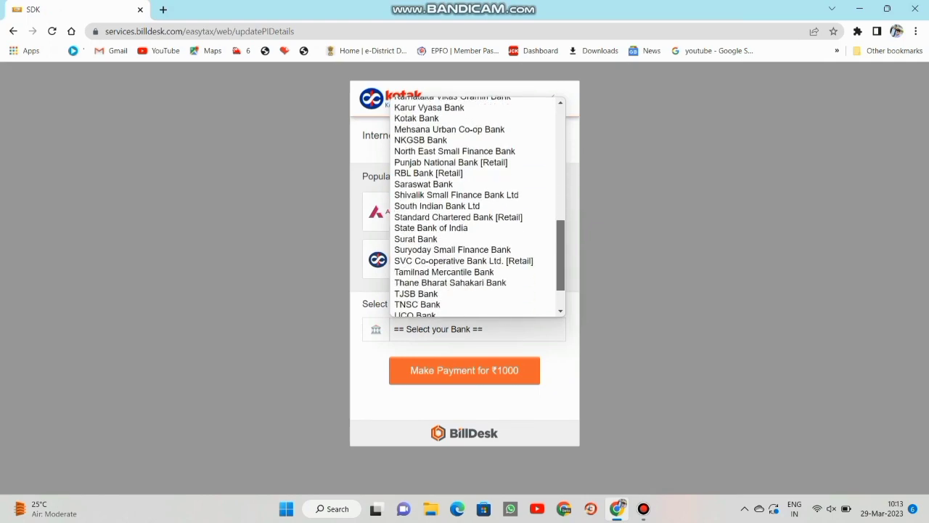
pyautogui.scroll(6, 443, 146)
pyautogui.press('Escape')
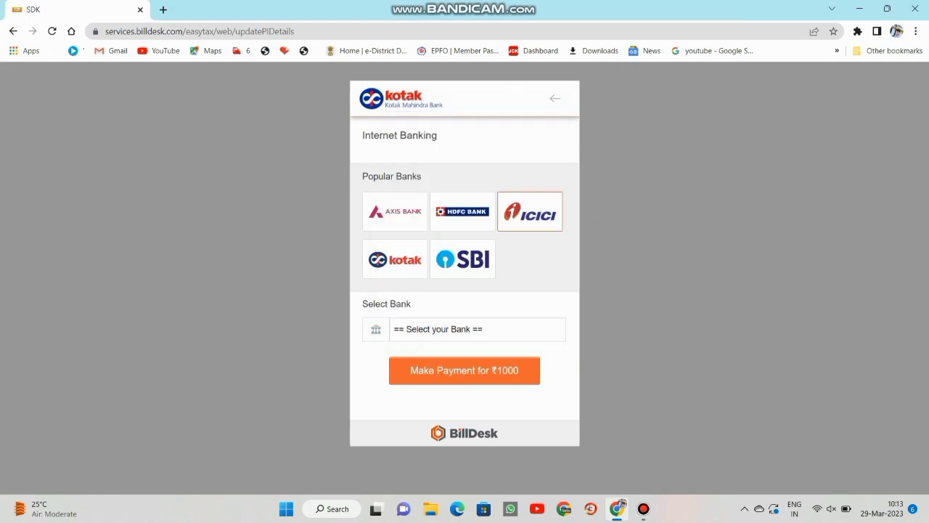
pyautogui.click(463, 258)
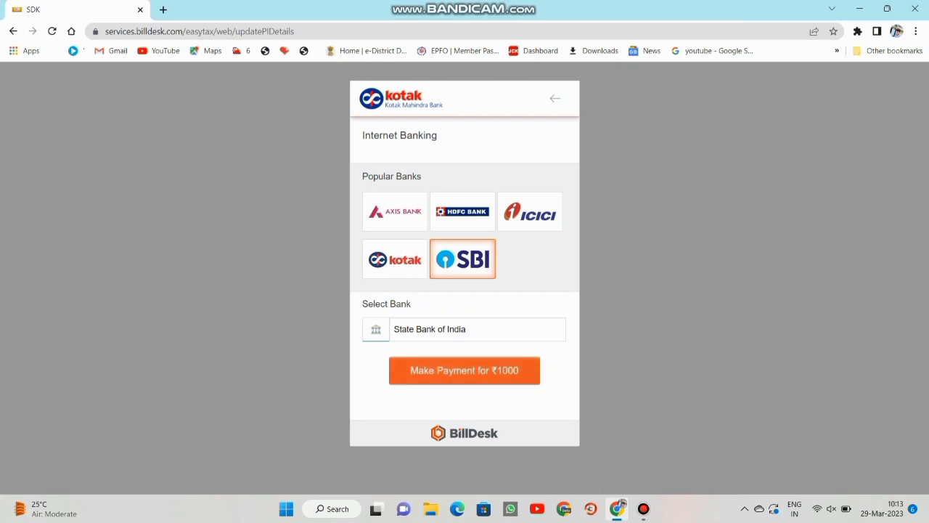
pyautogui.click(465, 370)
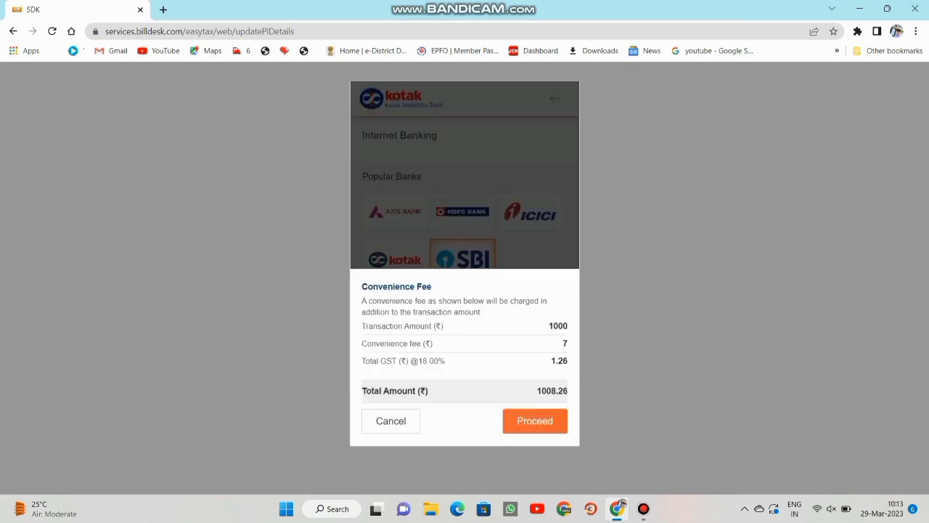
pyautogui.click(535, 420)
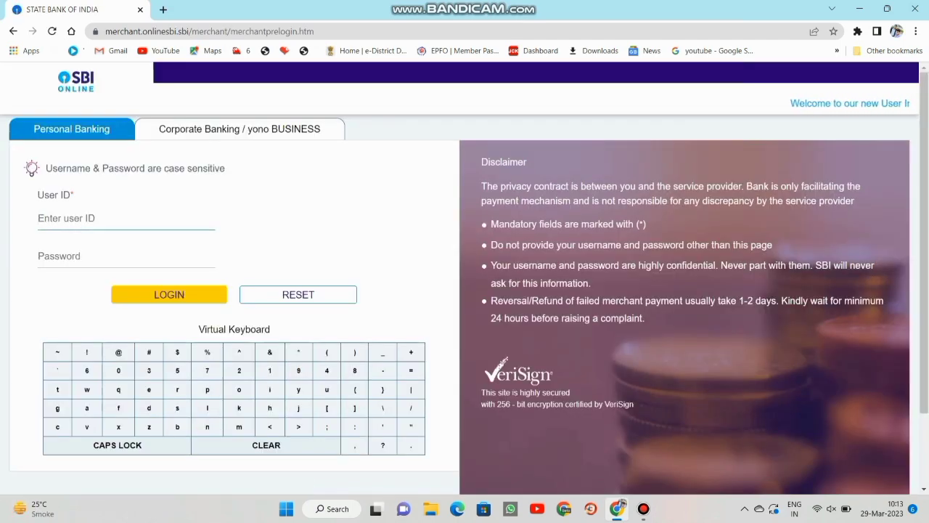
# Try signing in to SBI Online with a user ID and password, which is rejected as invalid.
pyautogui.write('kum')
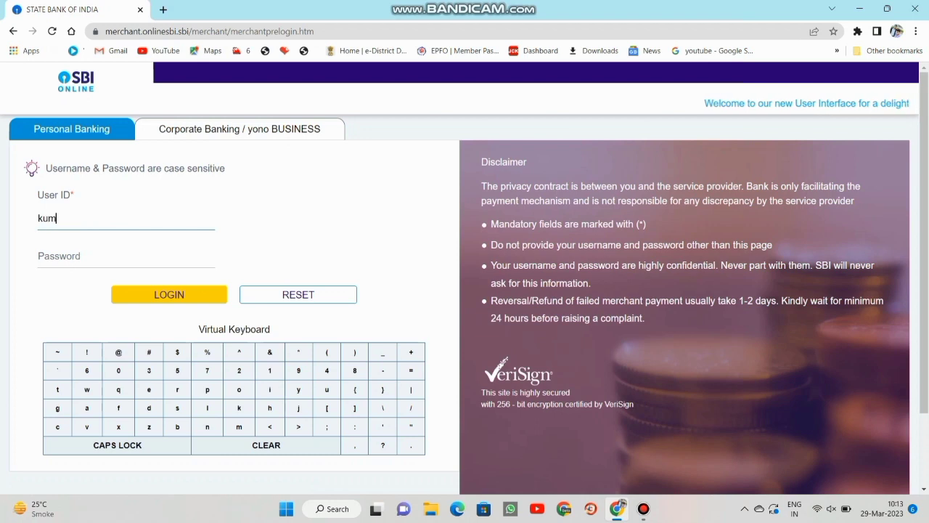
pyautogui.write('ar')
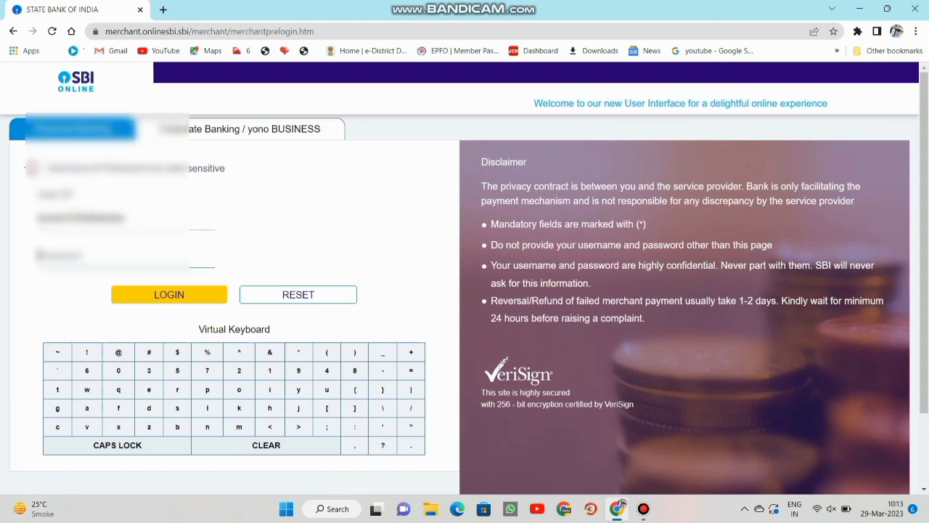
pyautogui.press('Tab')
pyautogui.write('a••••')
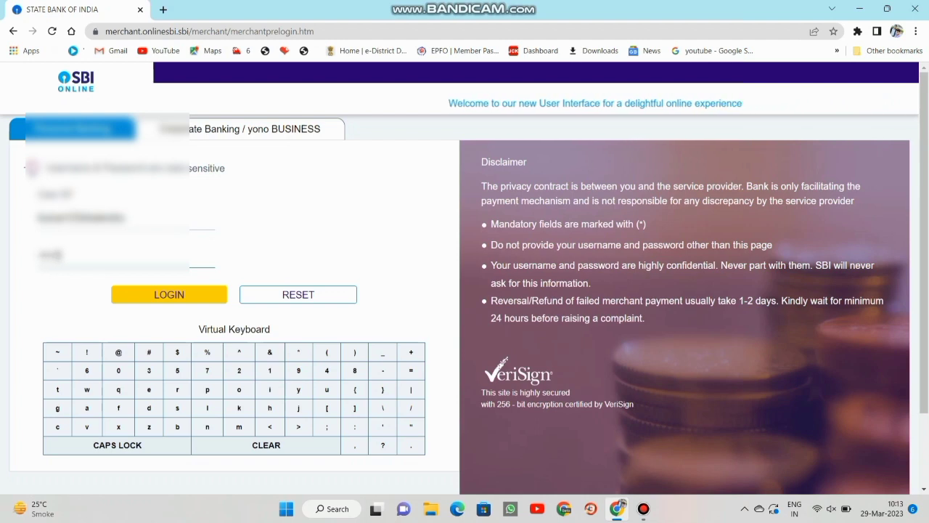
pyautogui.press('Return')
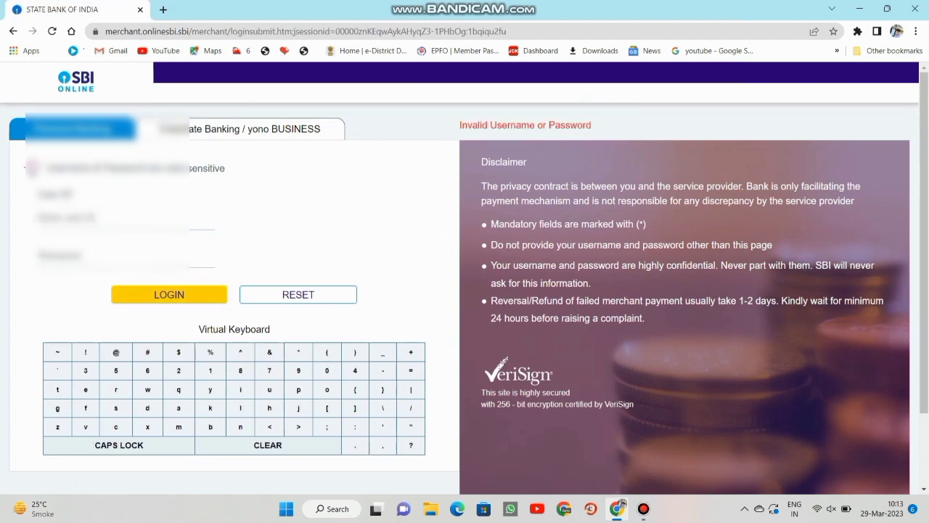
# Re-enter the SBI user ID and password and sign in to the payment summary.
pyautogui.click(109, 217)
pyautogui.write('user012345678')
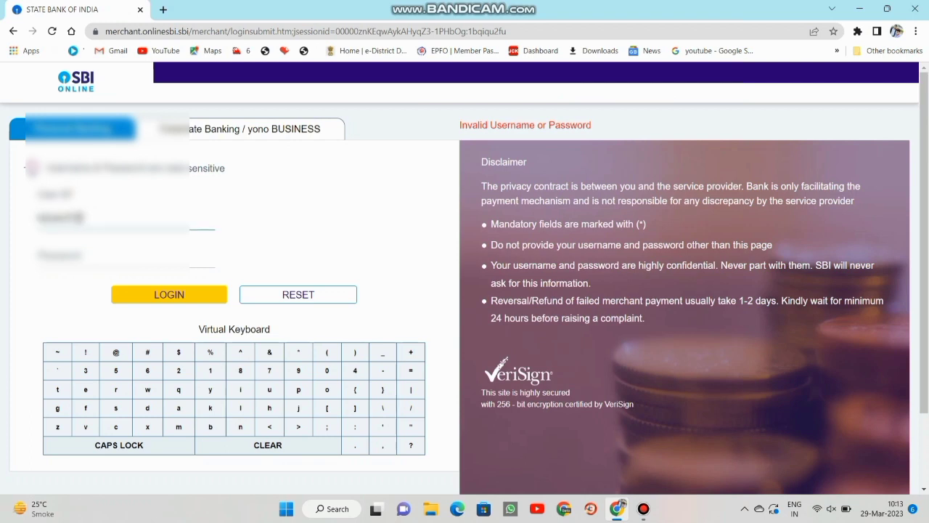
pyautogui.press('Tab')
pyautogui.write('pas')
pyautogui.write('***')
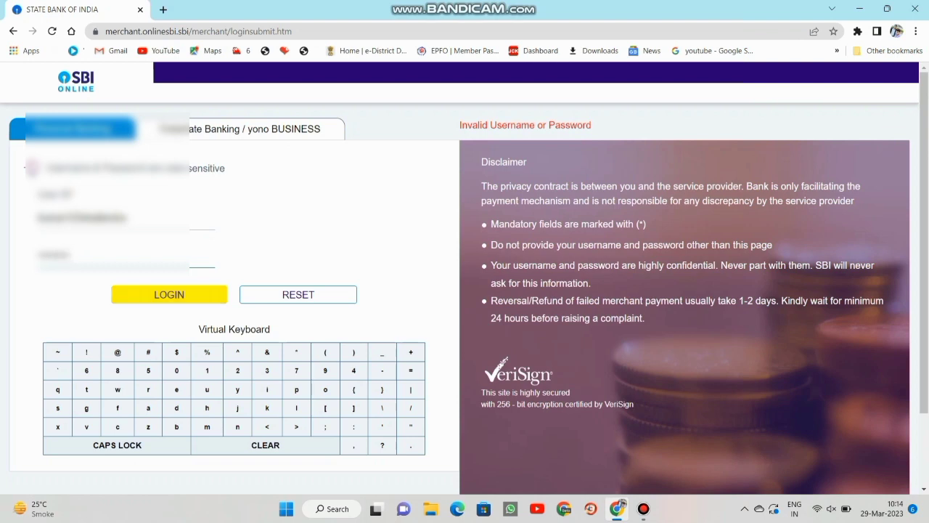
pyautogui.write('********')
pyautogui.press('Return')
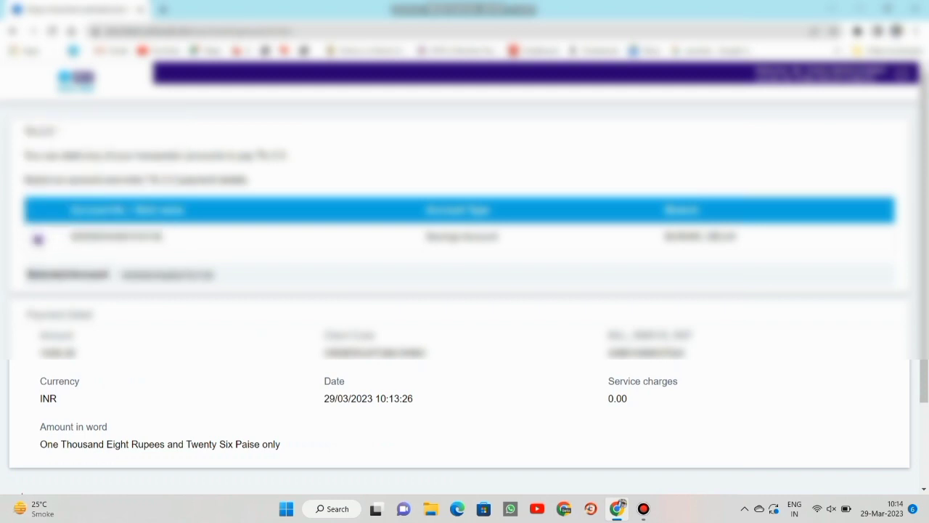
# Confirm the ₹1008.26 debit and authorise it with the high security password received by SMS.
pyautogui.scroll(-2, 465, 283)
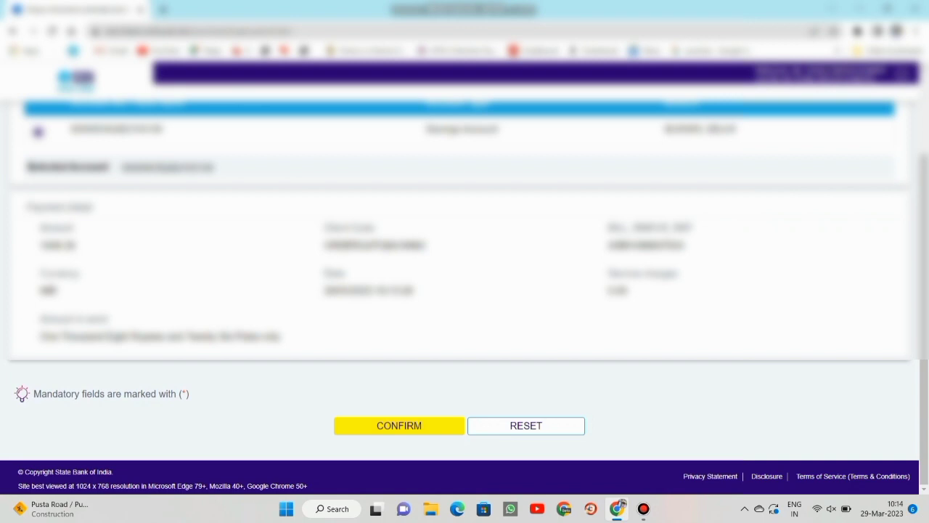
pyautogui.press('Return')
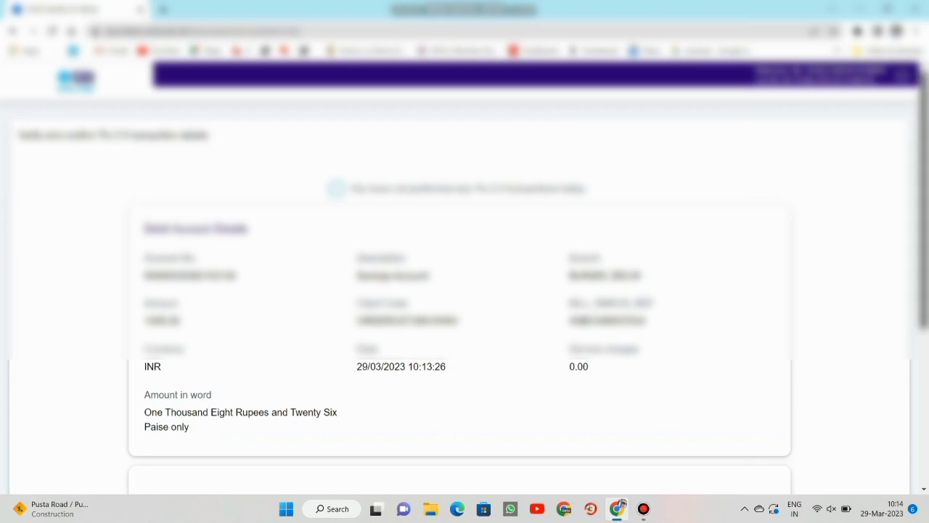
pyautogui.scroll(-2, 465, 290)
pyautogui.scroll(-1, 465, 290)
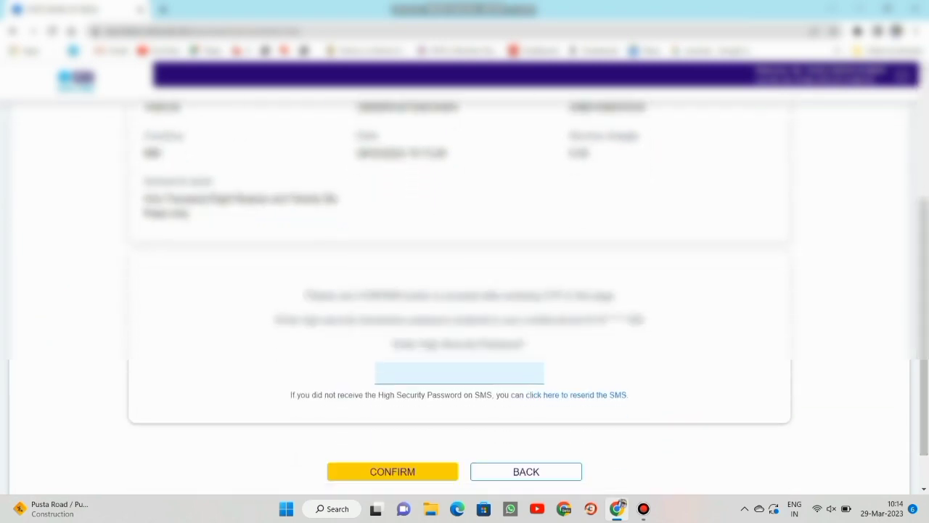
pyautogui.moveTo(291, 395); pyautogui.dragTo(437, 394)
pyautogui.click(458, 373)
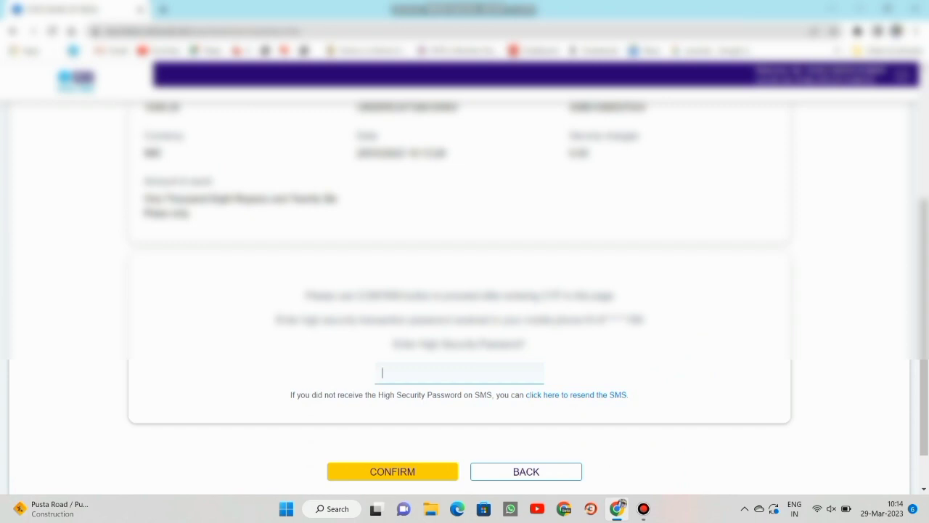
pyautogui.write('111111')
pyautogui.scroll(-2, 465, 290)
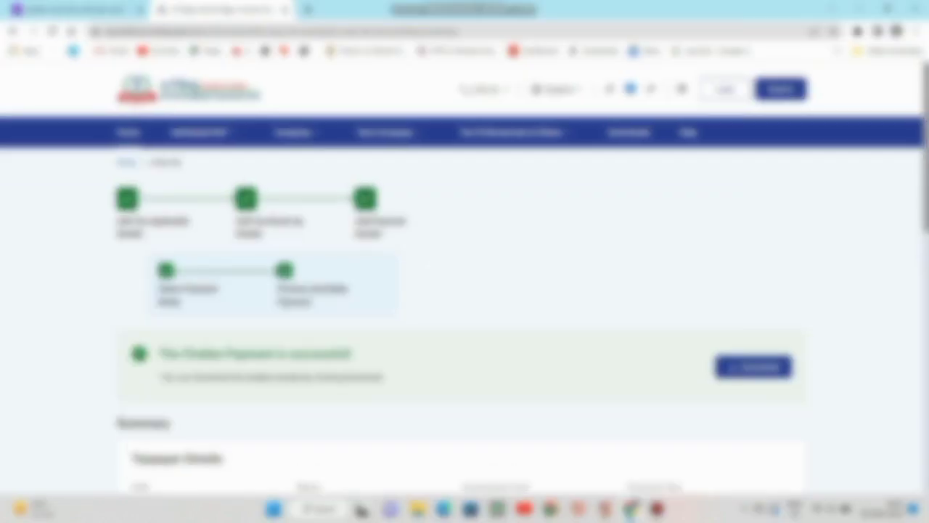
# Highlight the 'The Challan Payment is successful' banner, then scroll down to the payment details.
pyautogui.moveTo(165, 354); pyautogui.dragTo(352, 353)
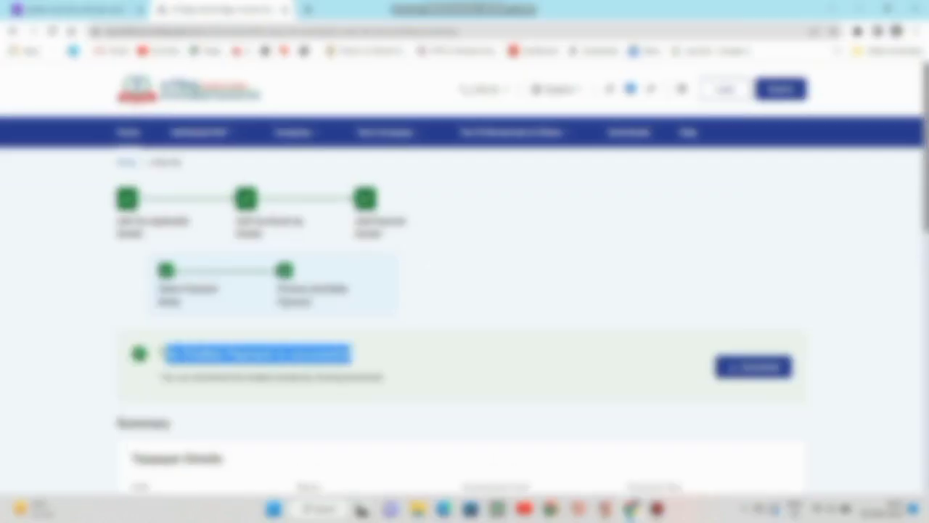
pyautogui.click(351, 354)
pyautogui.scroll(-5, 465, 290)
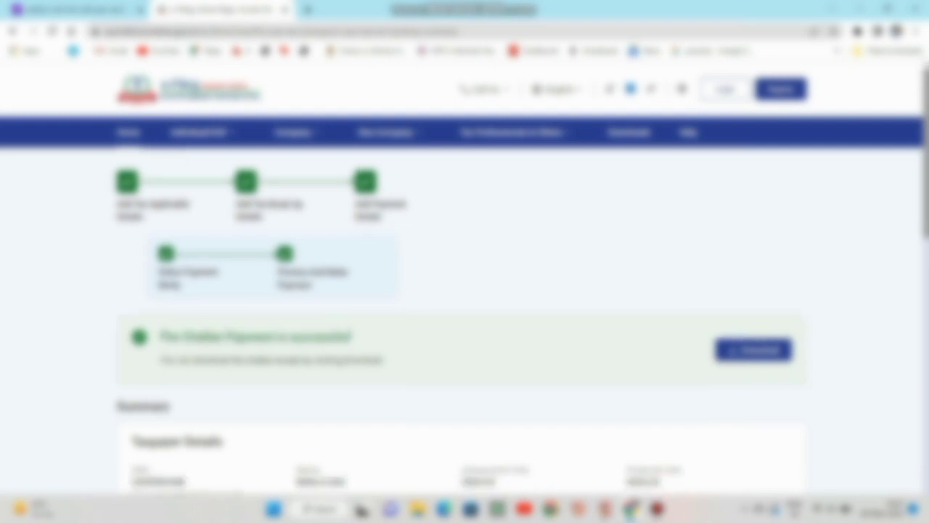